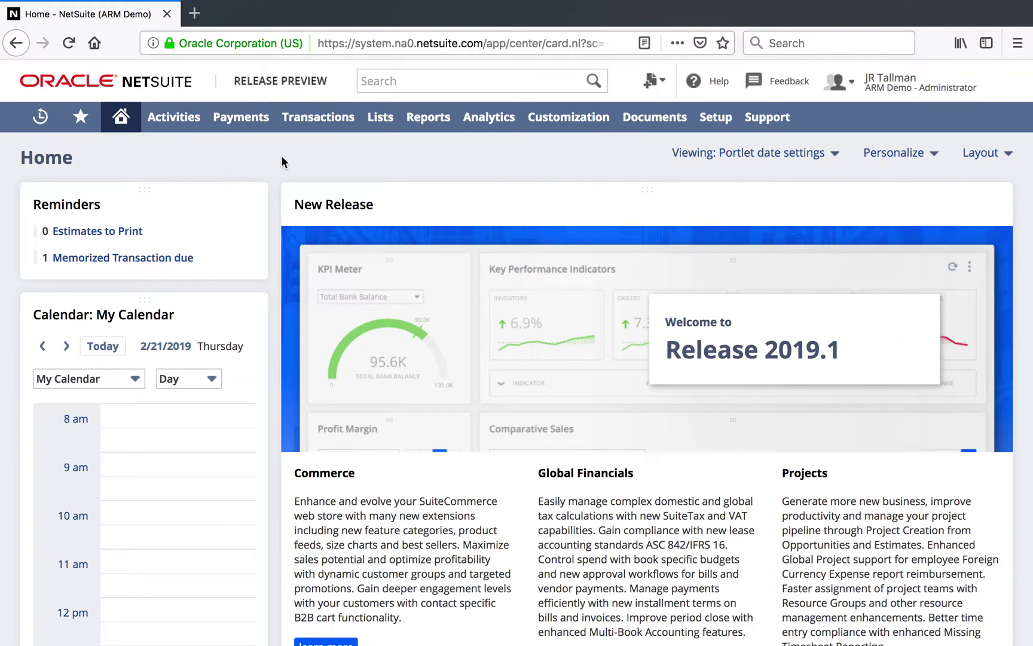
Find the employee by surname in global search and open the record for editing, noting subsidiary Parent Company (US)
left_click(389, 83)
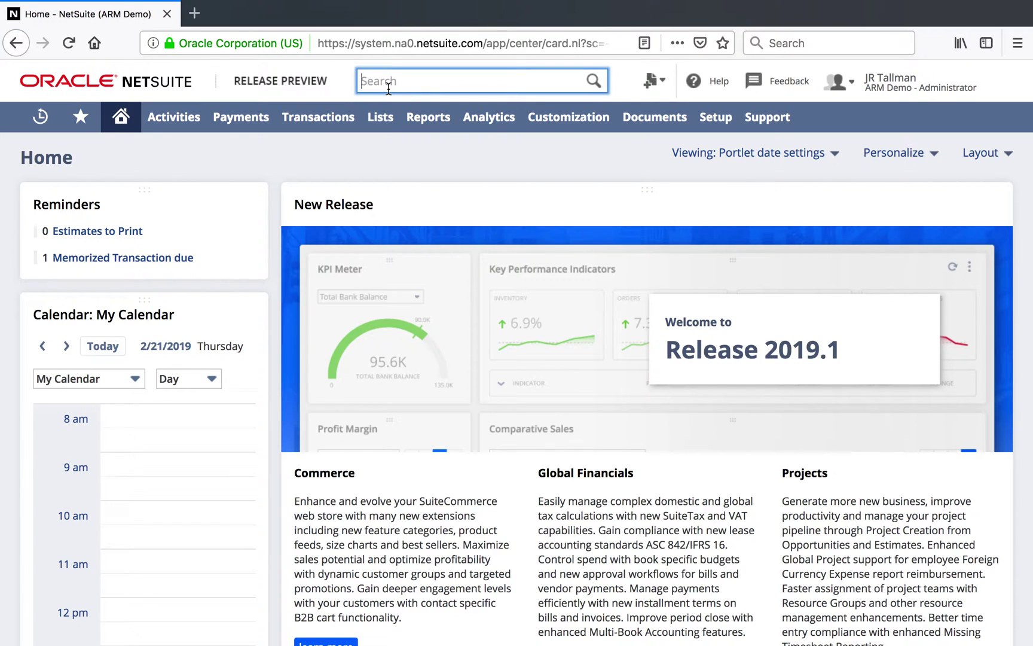
type("tallman")
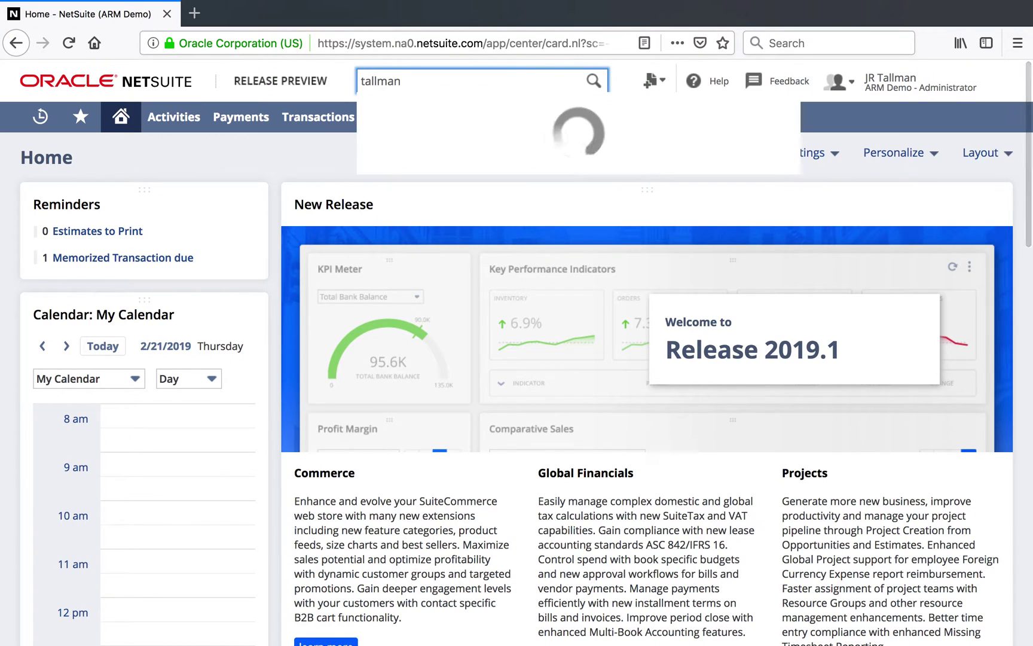
left_click(774, 108)
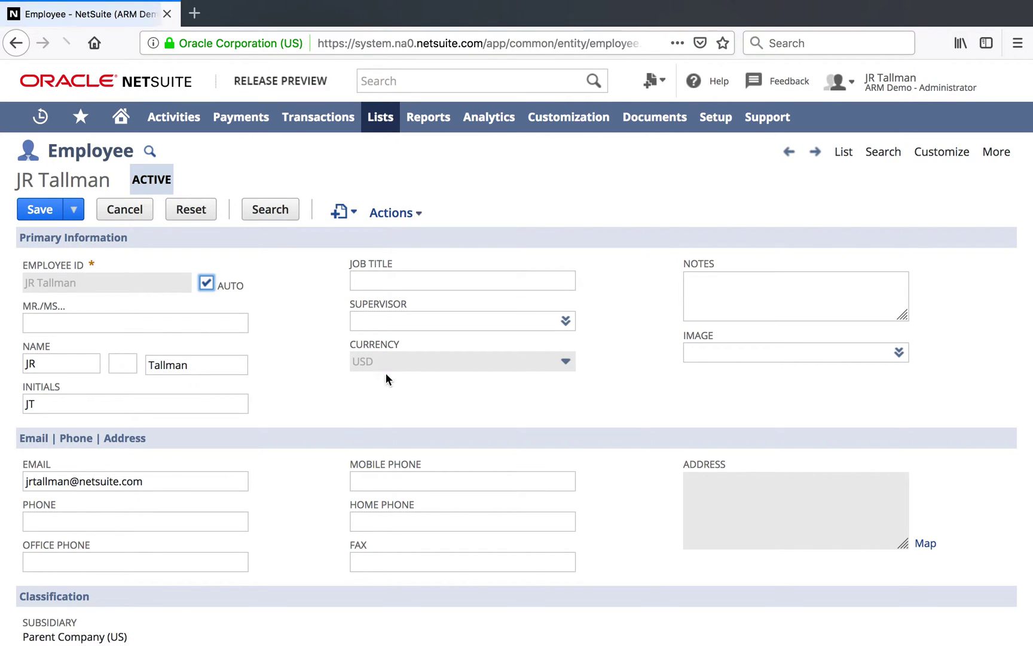
scroll(416, 379, "down", 2)
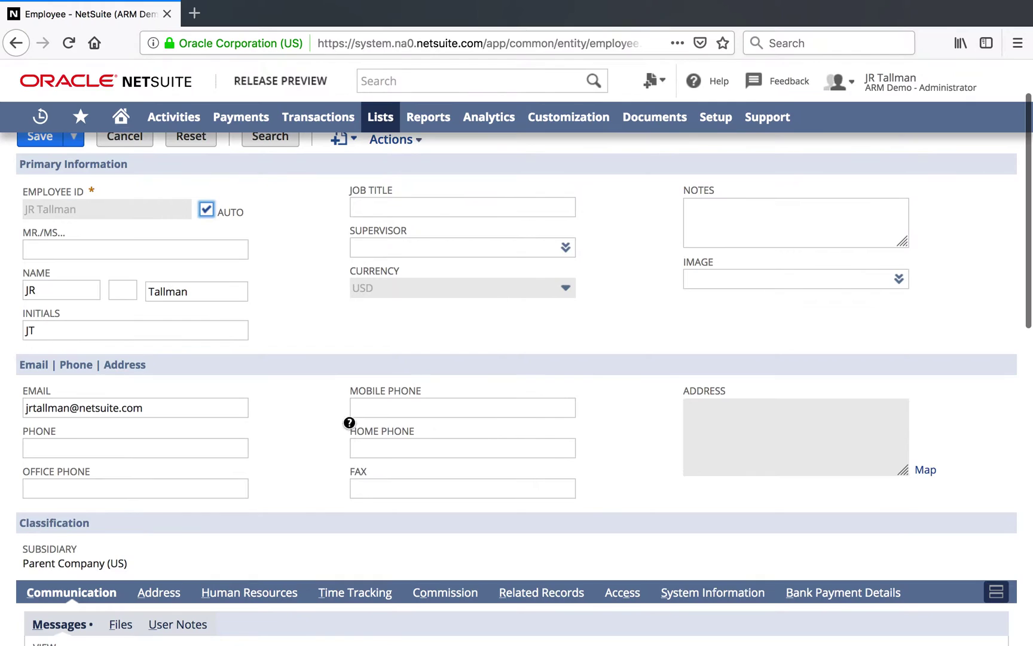
left_click_drag(128, 563, 27, 569)
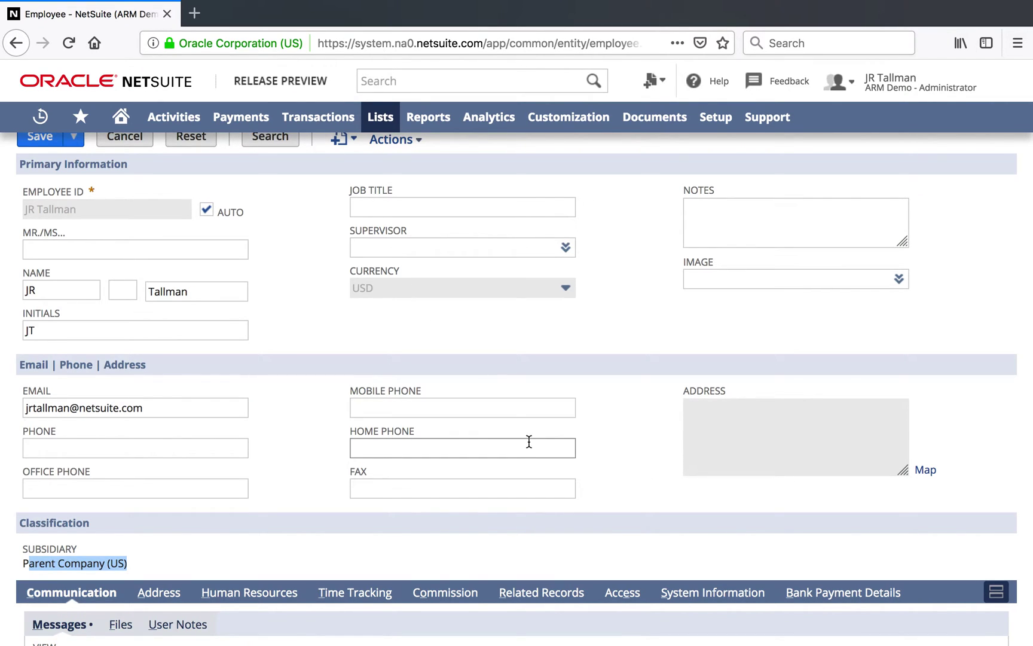
scroll(529, 442, "down", 2)
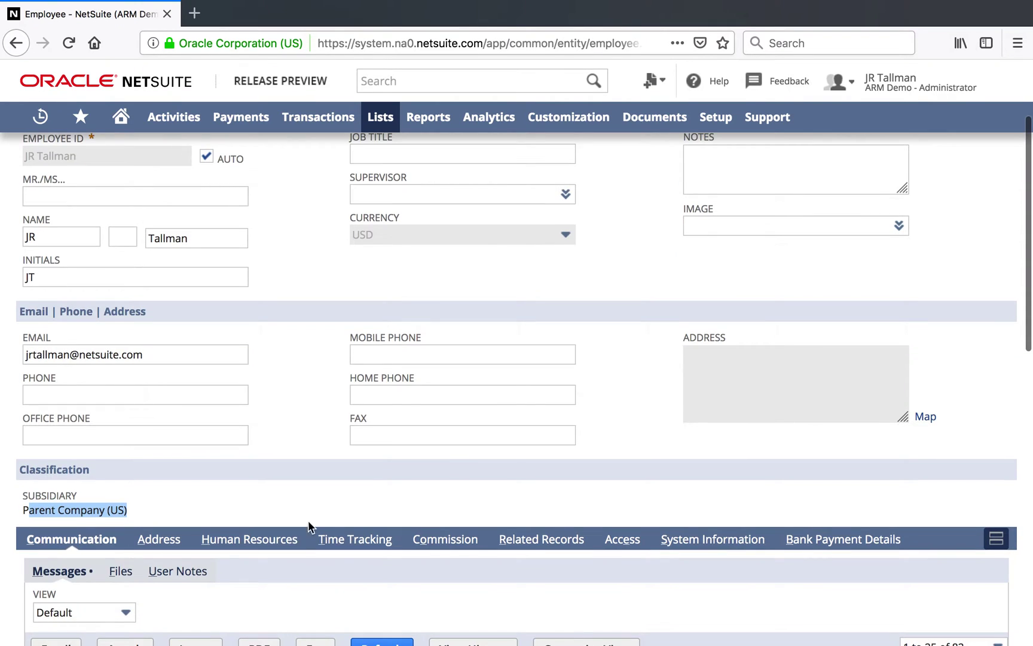
Bring up the employee's Expense Report Currencies list under Human Resources, showing CAD, INR and USD
left_click(265, 540)
scroll(471, 458, "down", 10)
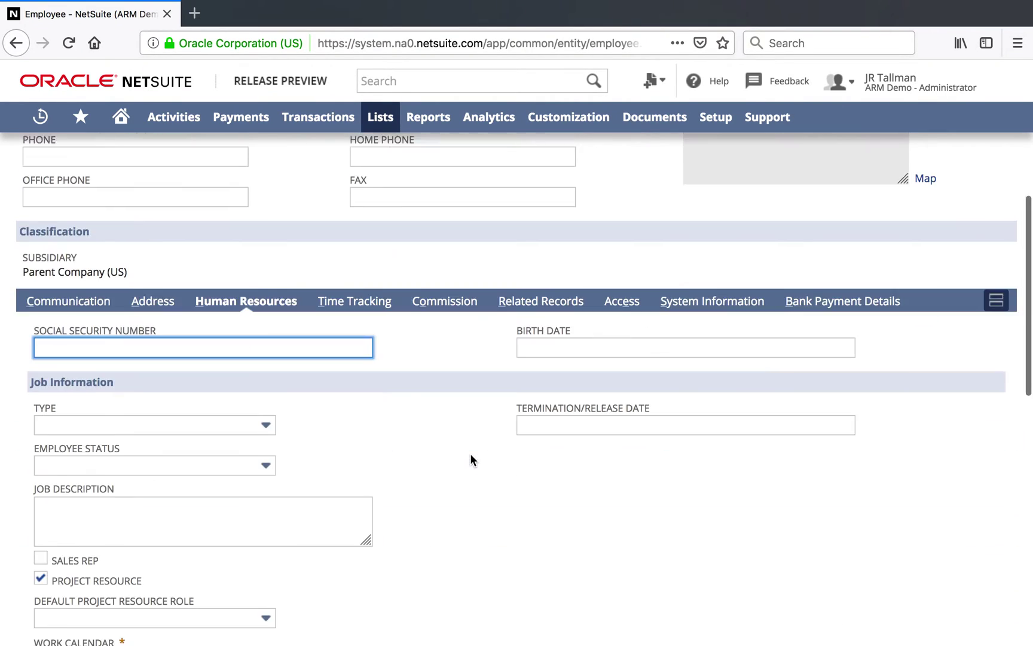
scroll(471, 460, "down", 3)
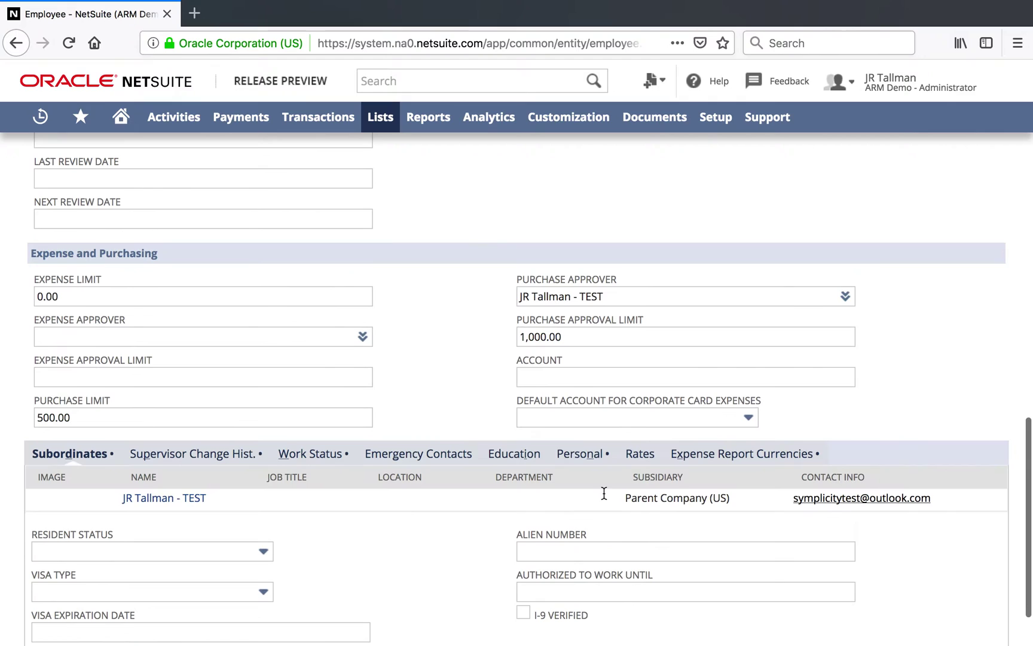
left_click(726, 458)
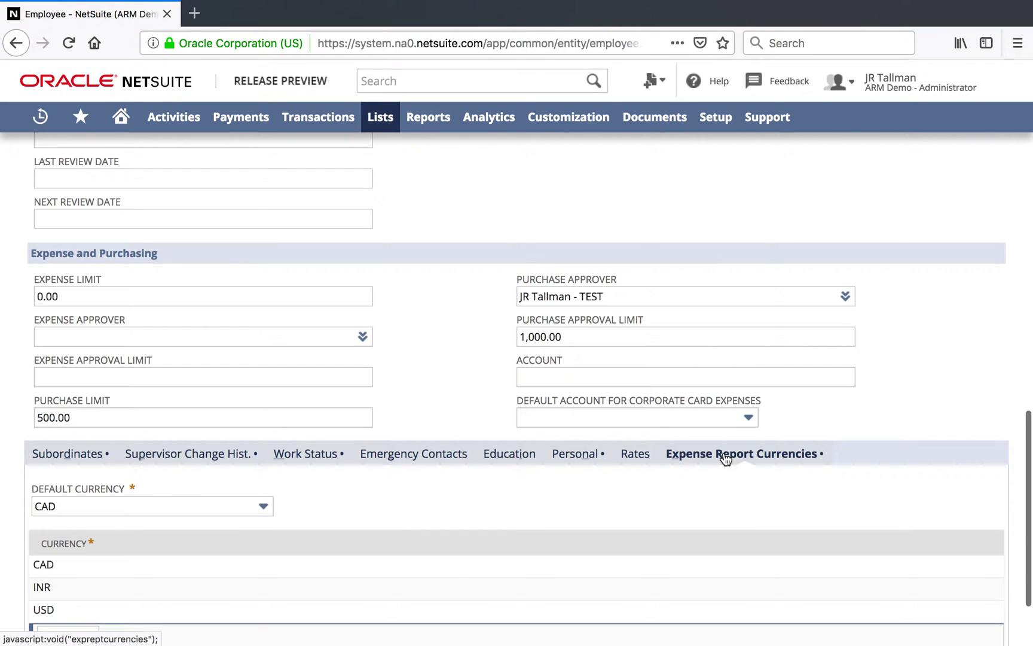
scroll(724, 456, "down", 1)
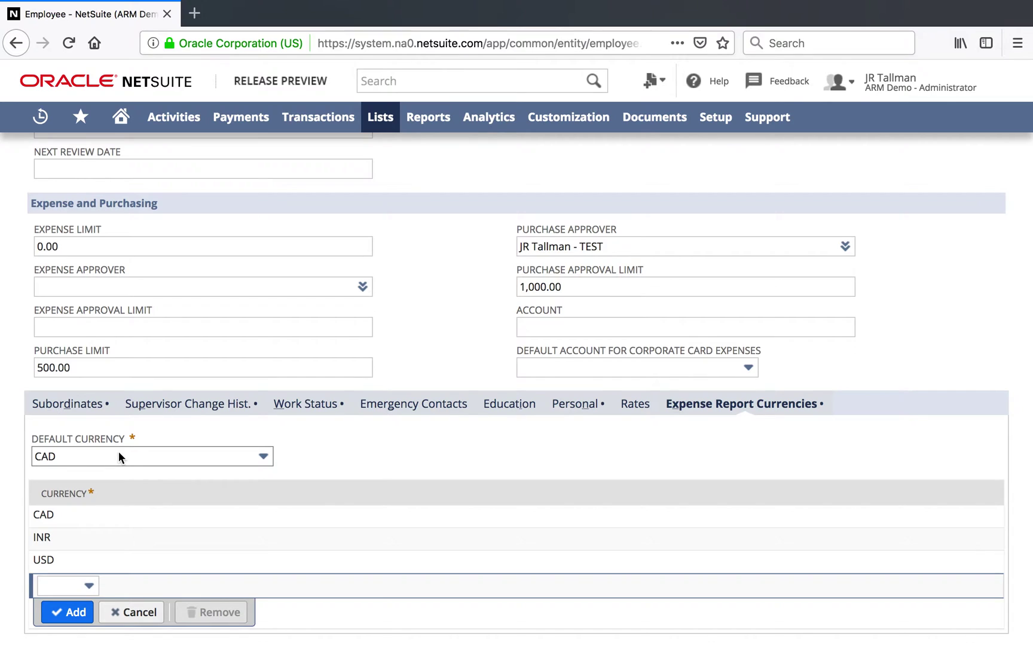
scroll(119, 457, "up", 15)
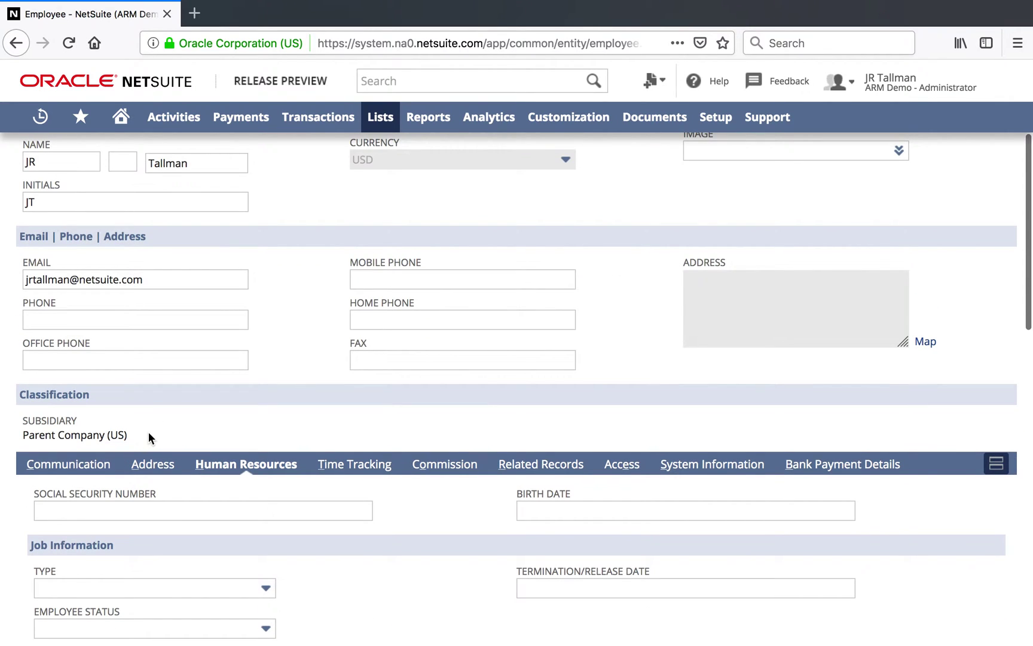
scroll(149, 432, "down", 15)
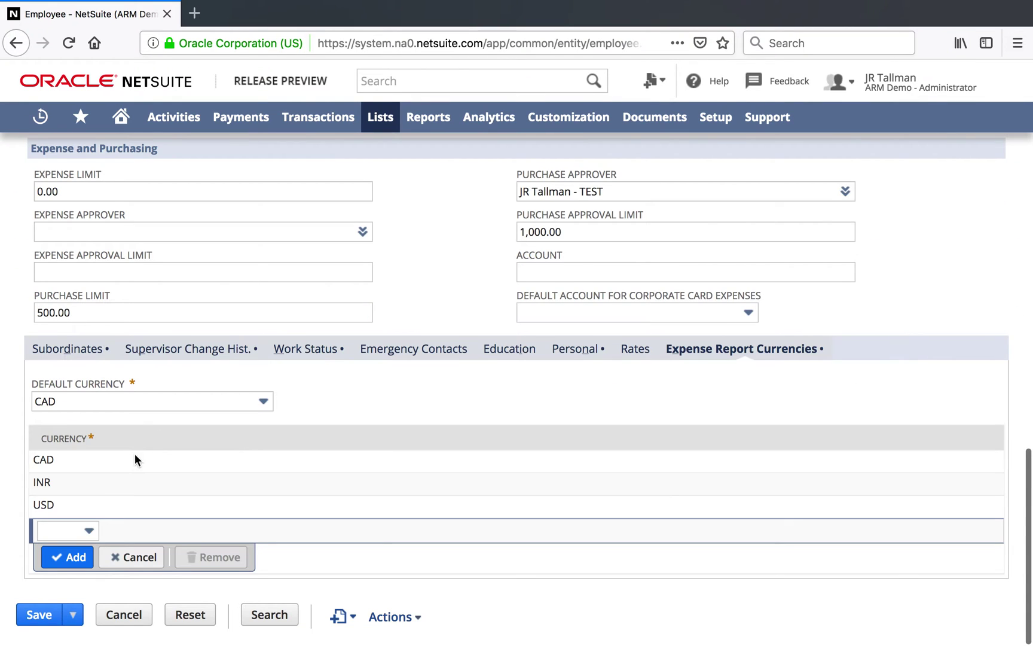
Add GBP as a new expense report currency line
left_click(77, 531)
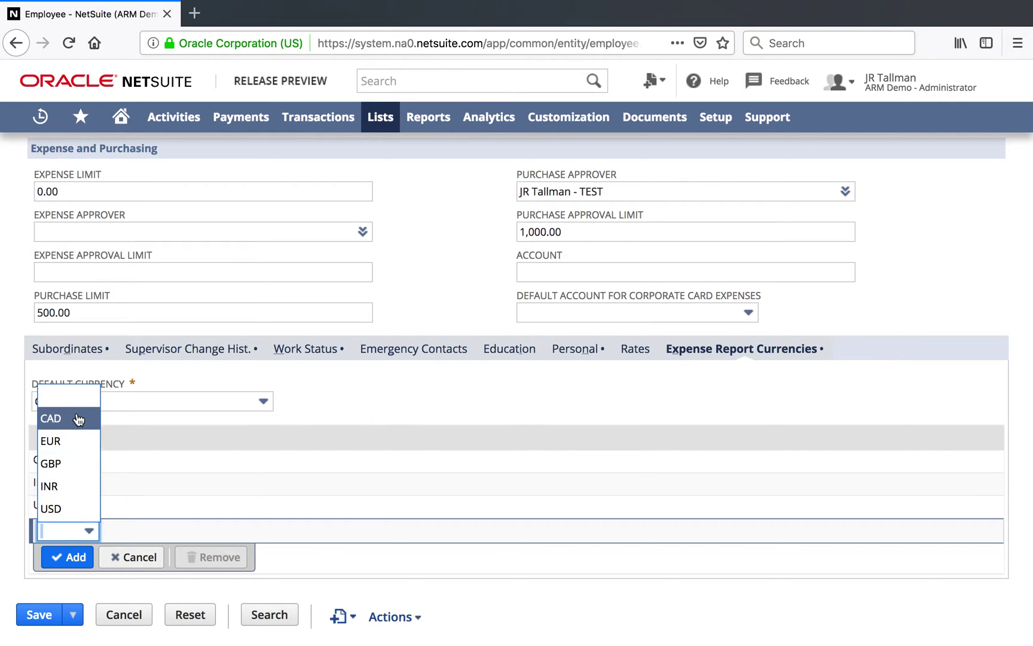
left_click(81, 464)
left_click(88, 544)
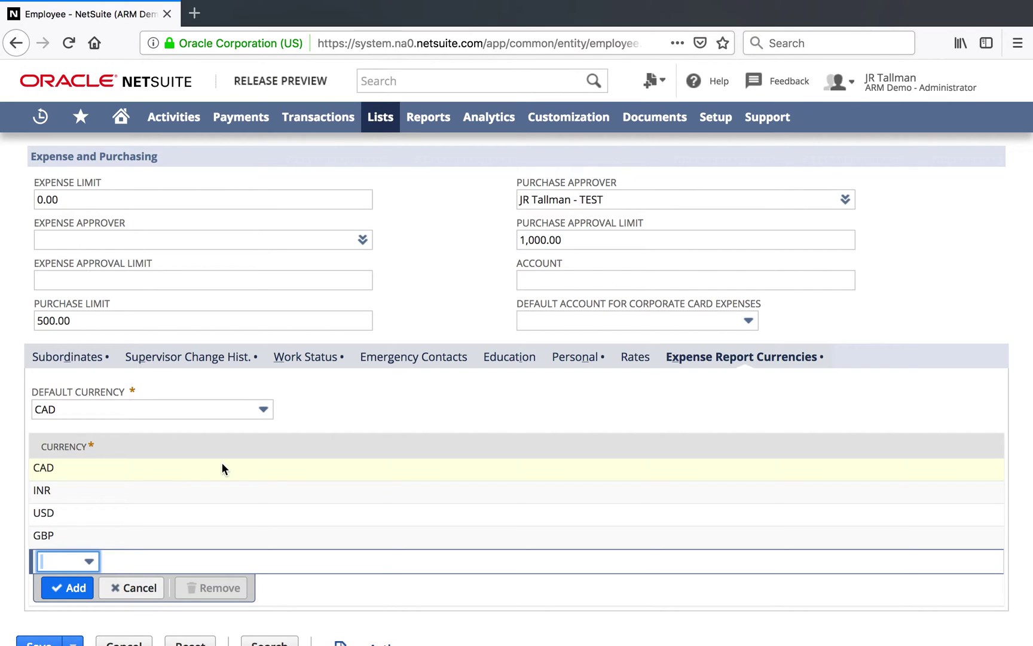
scroll(221, 462, "down", 1)
Save the employee record and start a new expense report from Transactions > Employees > Enter Expense Reports
left_click(37, 625)
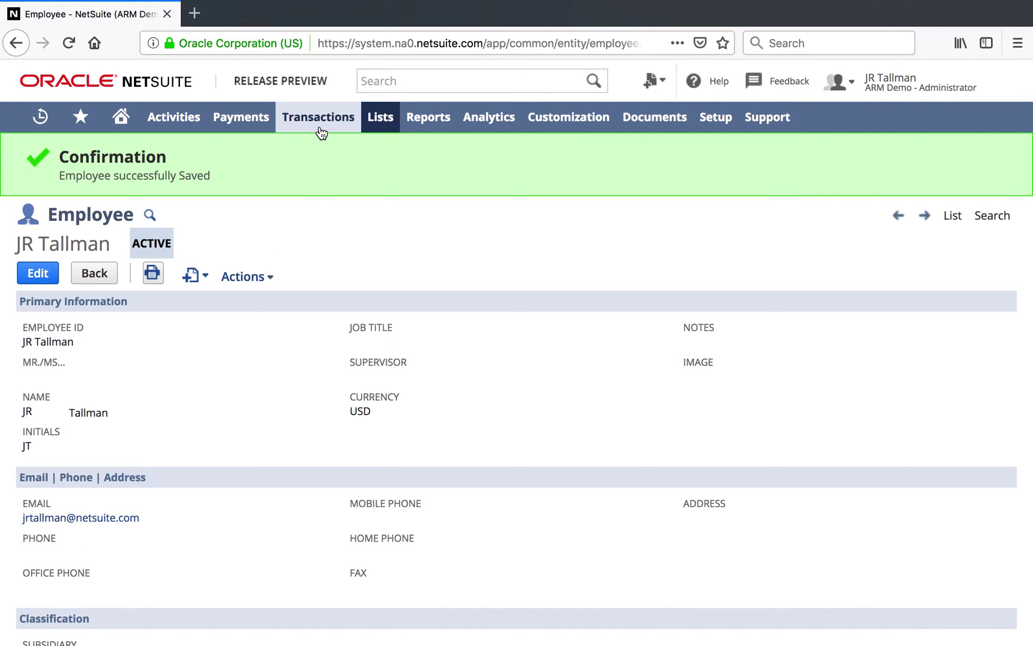
mouse_move(320, 129)
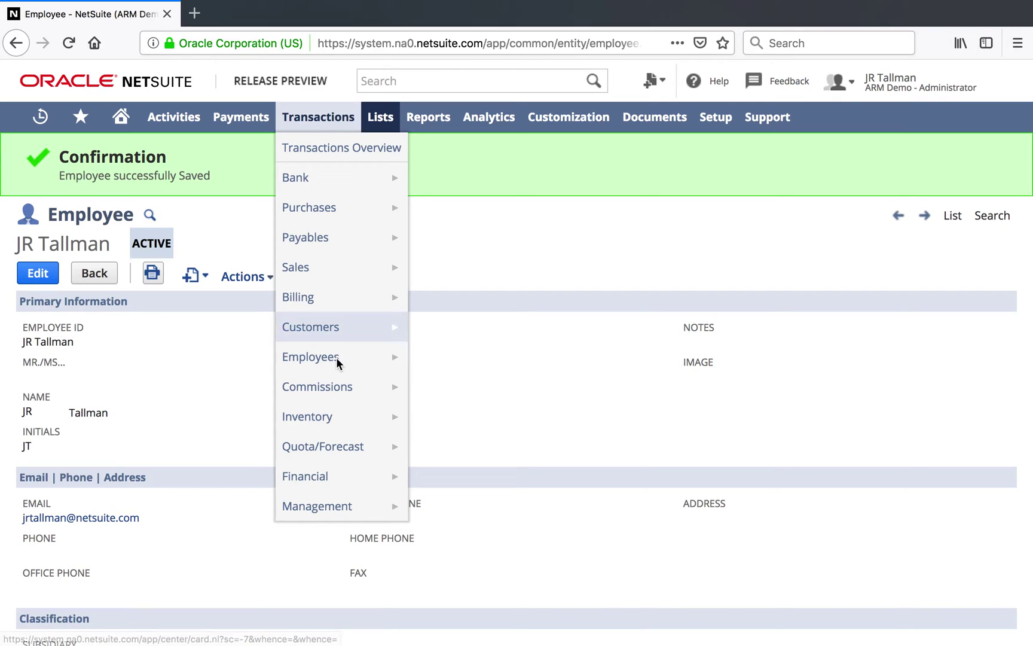
mouse_move(336, 357)
left_click(454, 367)
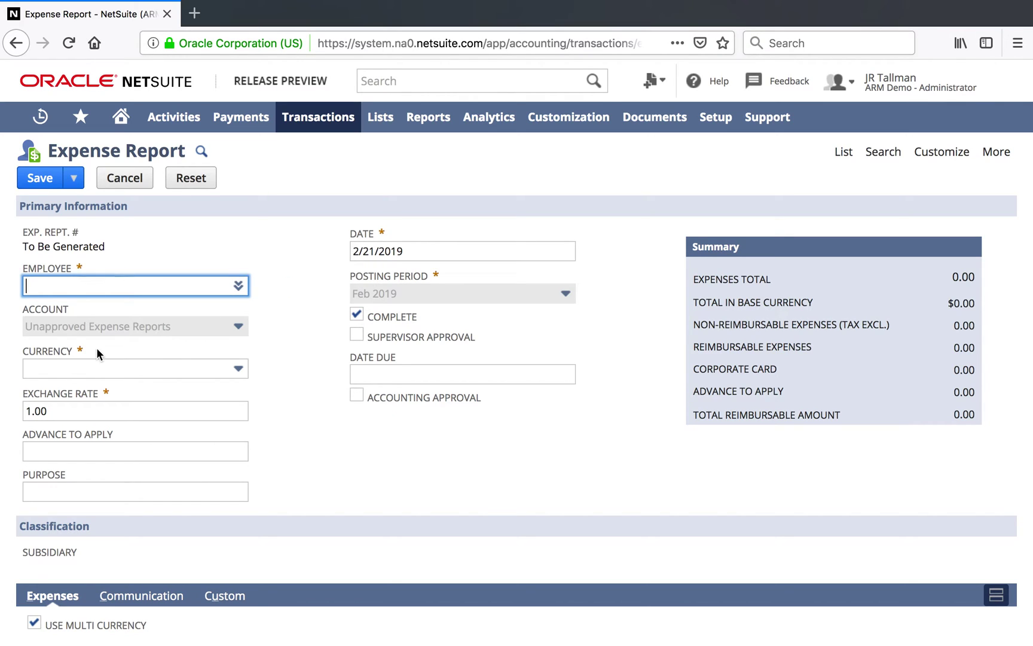
left_click_drag(85, 350, 38, 353)
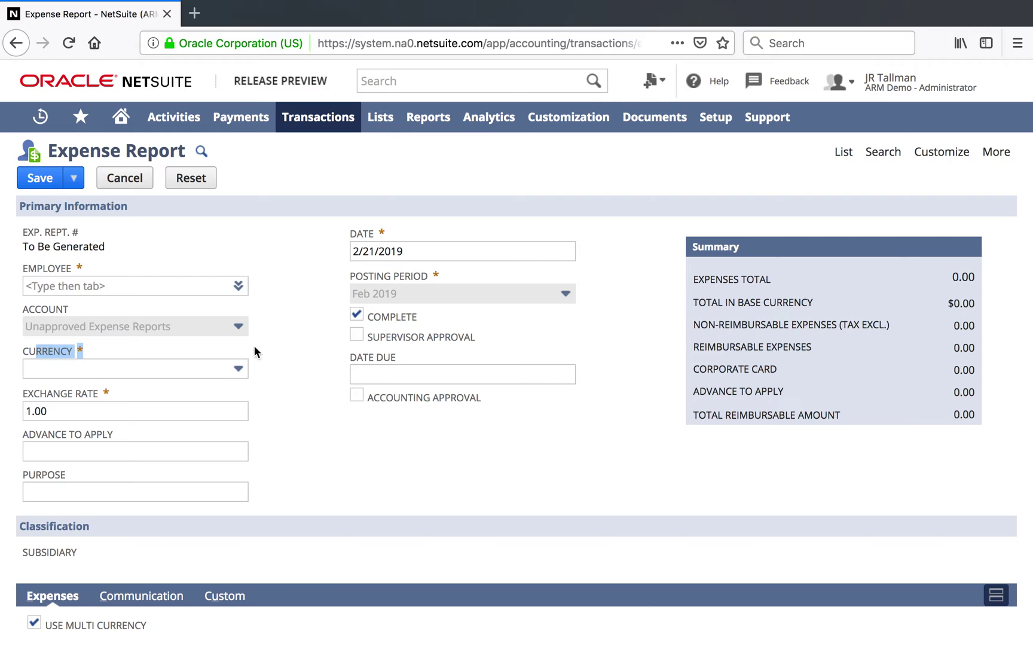
left_click(132, 389)
left_click_drag(131, 387, 48, 396)
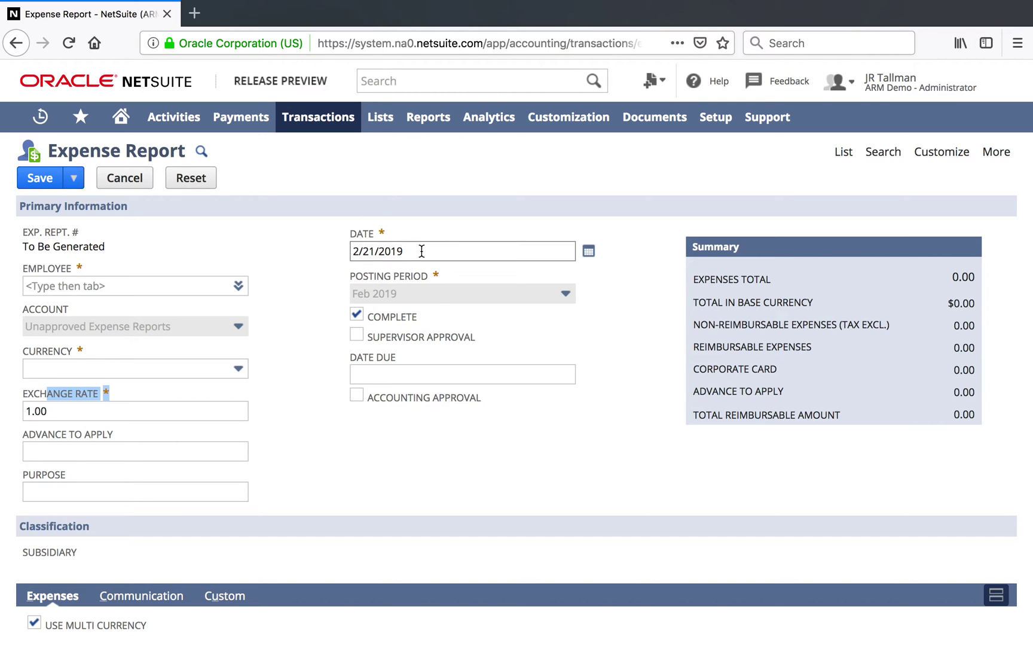
left_click(202, 286)
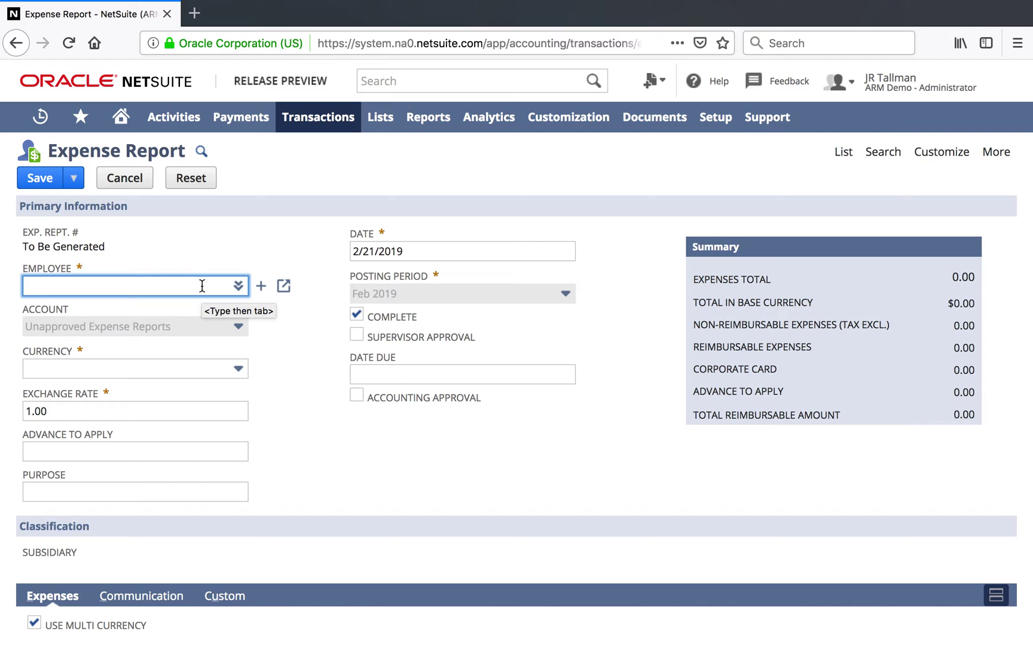
Assign the employee to the expense report, bringing in CAD at exchange rate 0.75749
type("%tallman")
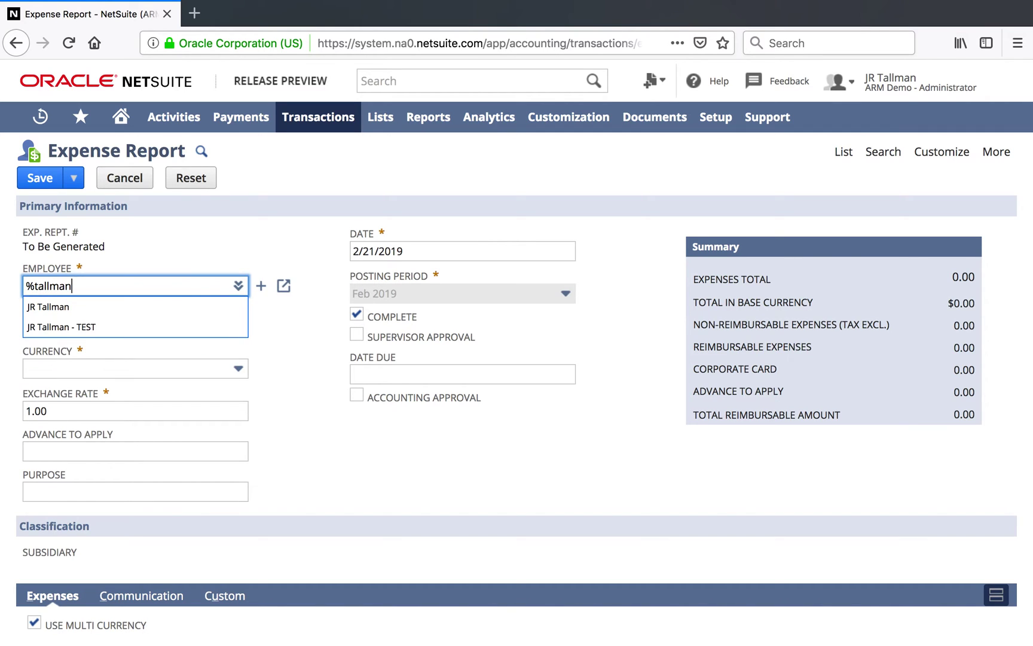
left_click(153, 304)
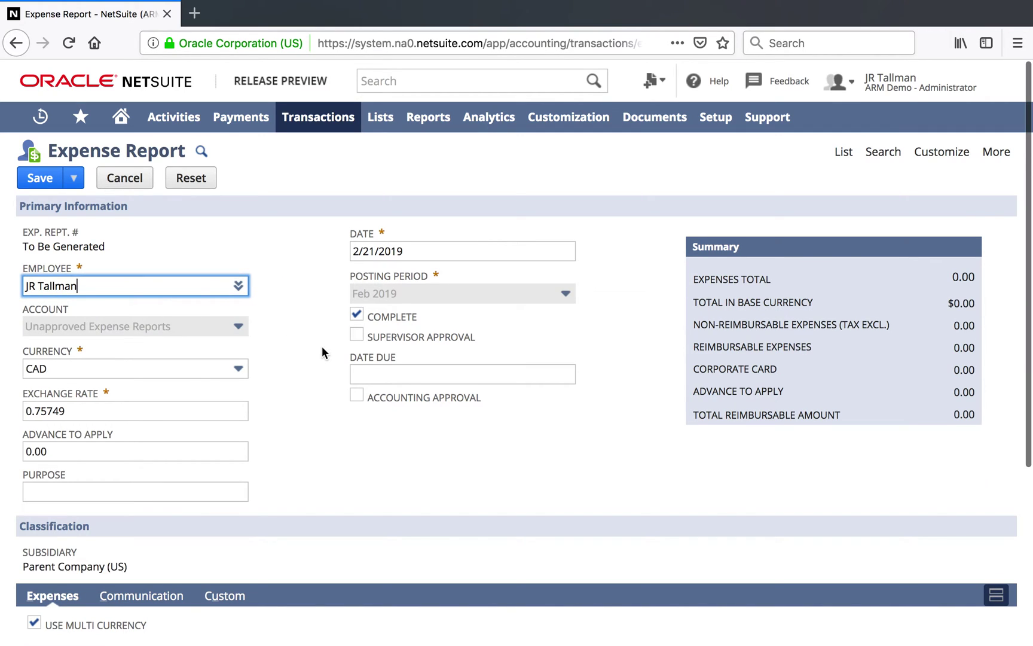
scroll(290, 389, "down", 1)
scroll(290, 390, "down", 2)
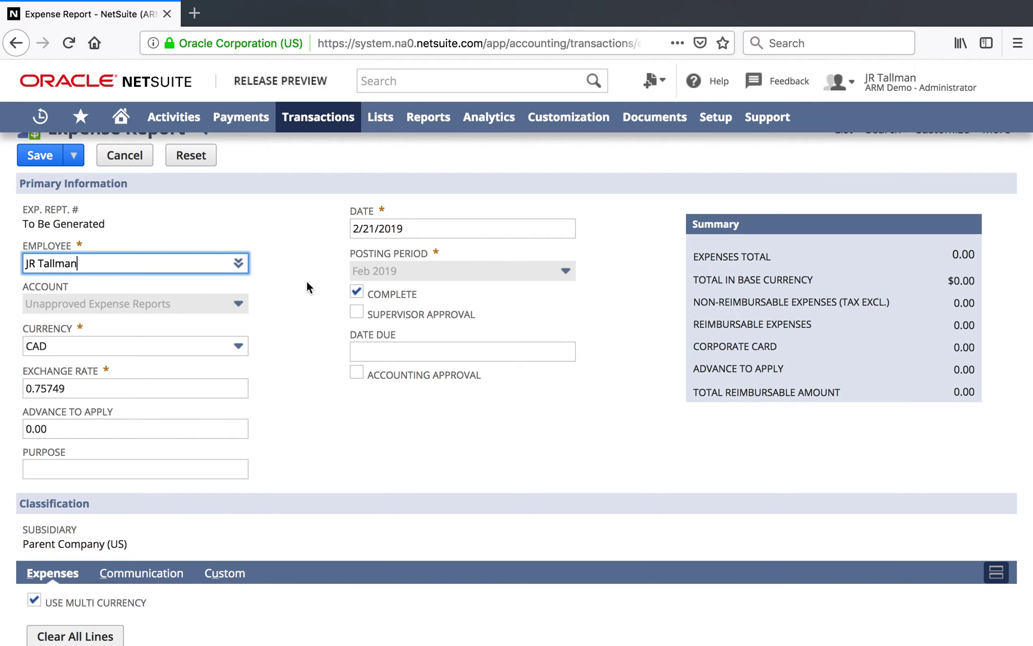
scroll(148, 359, "down", 1)
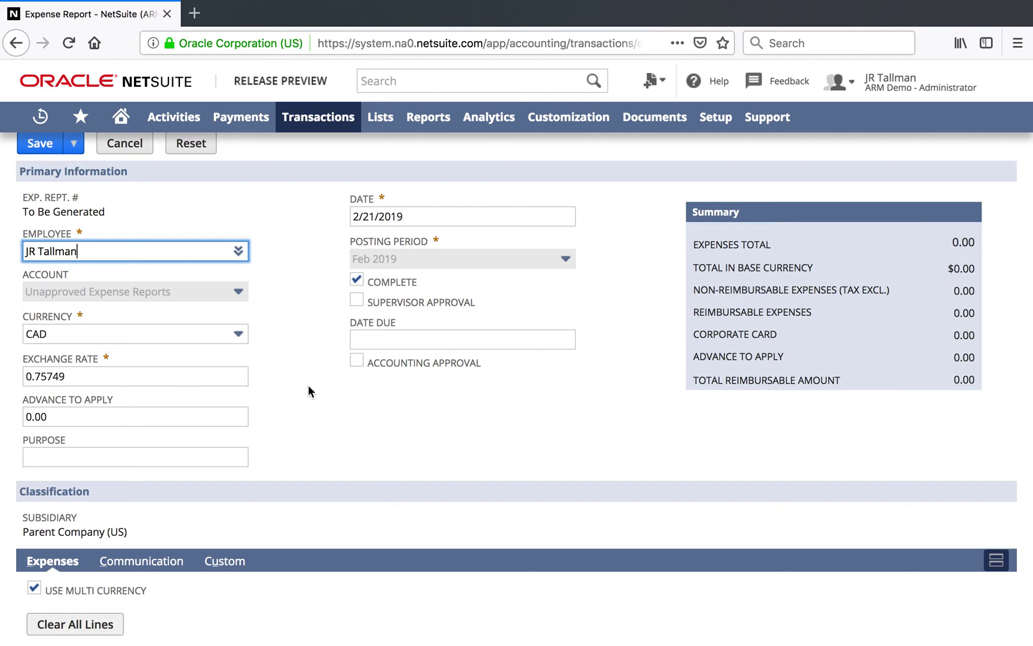
Mark the expense report as accounting approved and supervisor approved
left_click(356, 360)
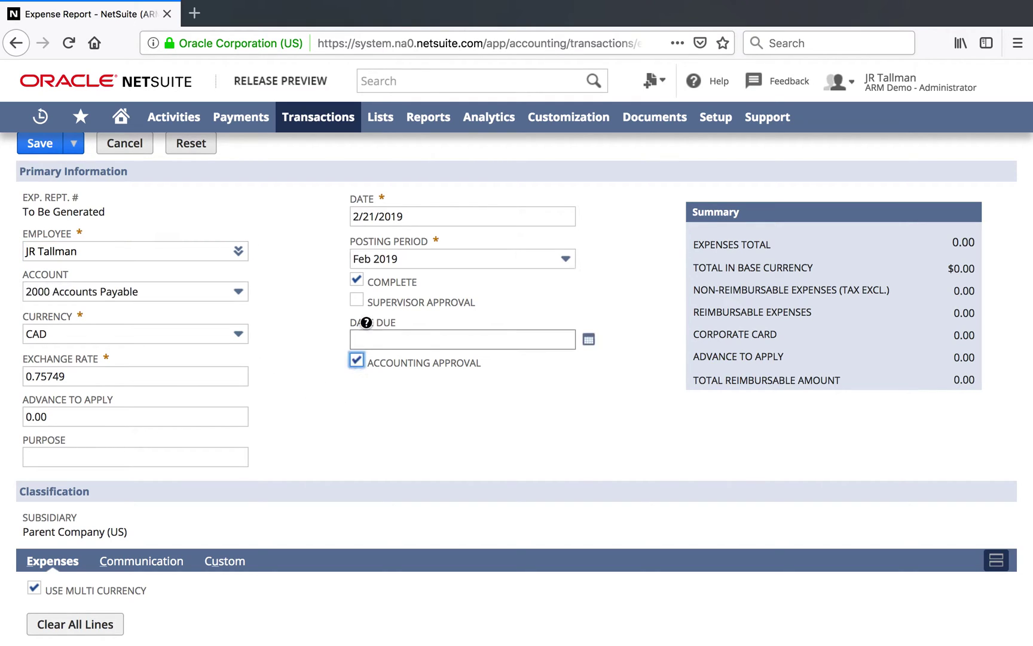
left_click(359, 302)
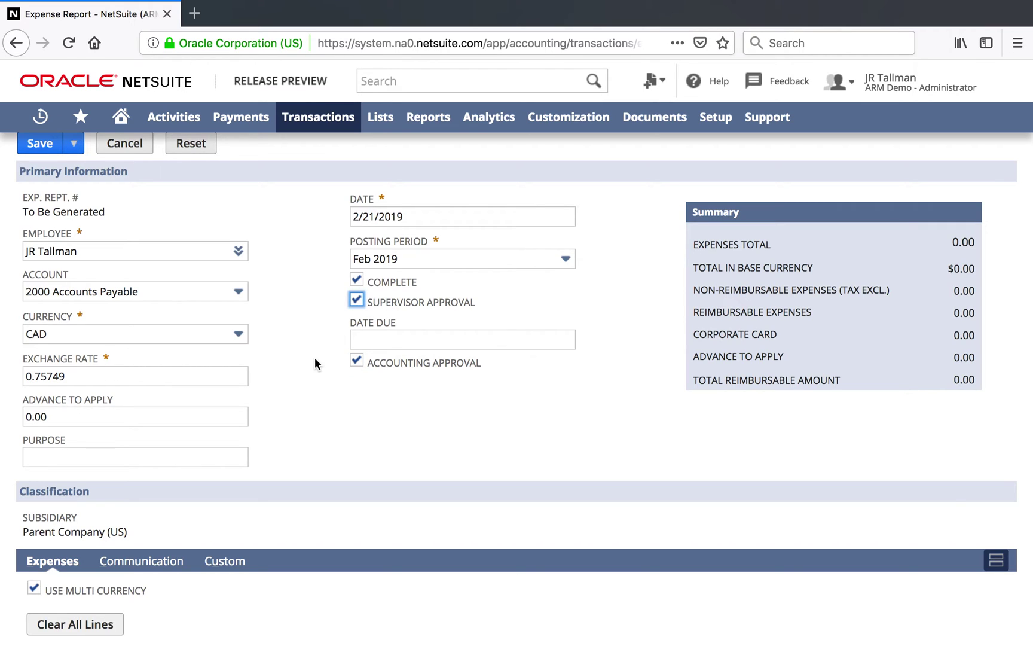
scroll(314, 358, "down", 5)
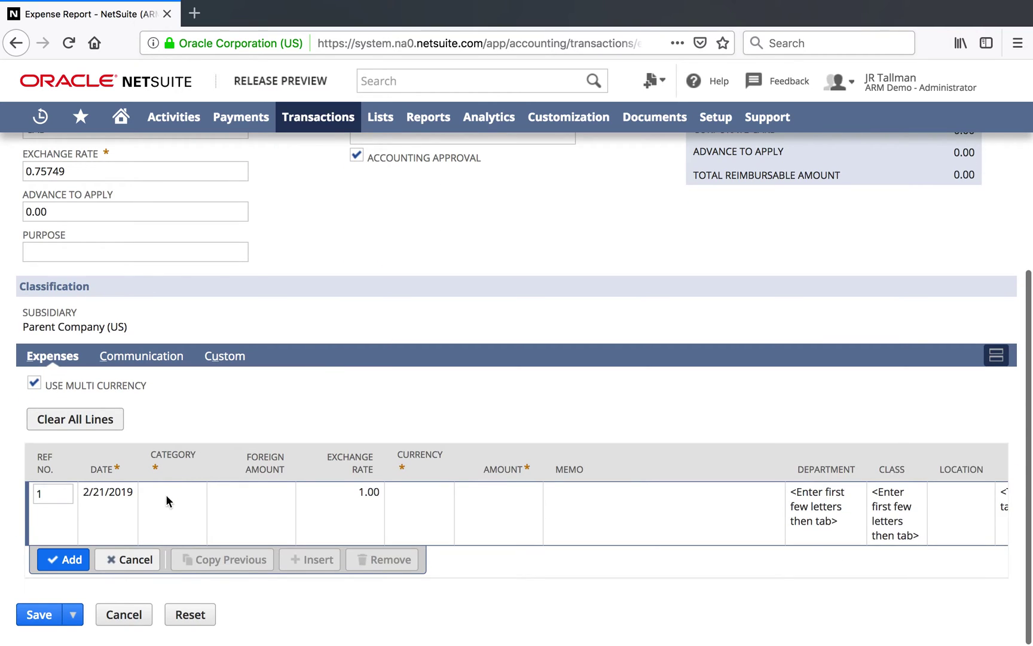
left_click(166, 497)
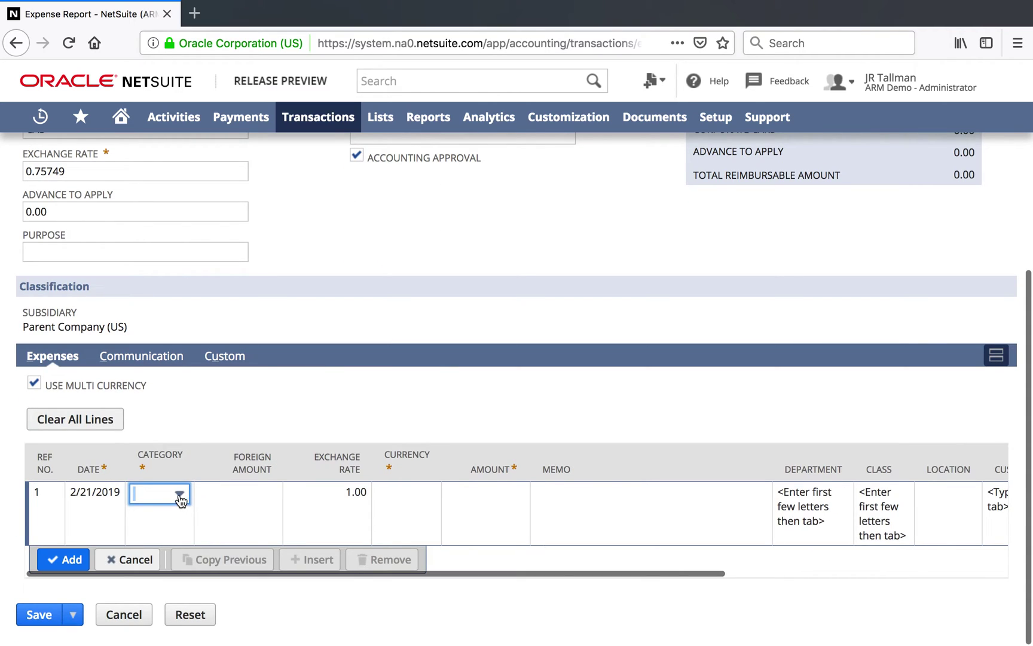
Set the first expense line's category to Travel
left_click(179, 496)
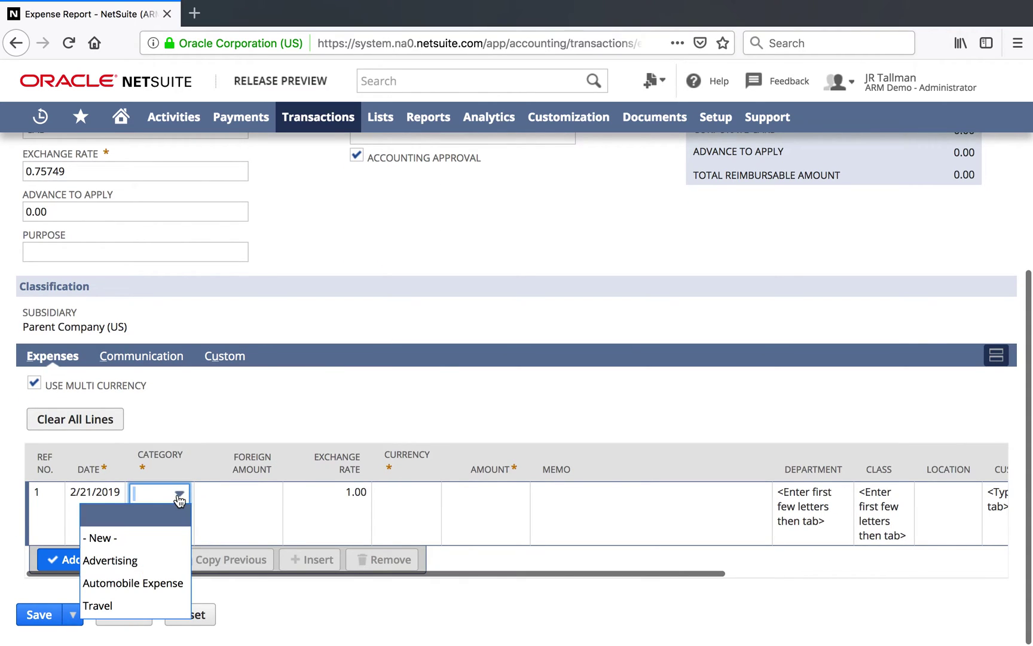
left_click(142, 606)
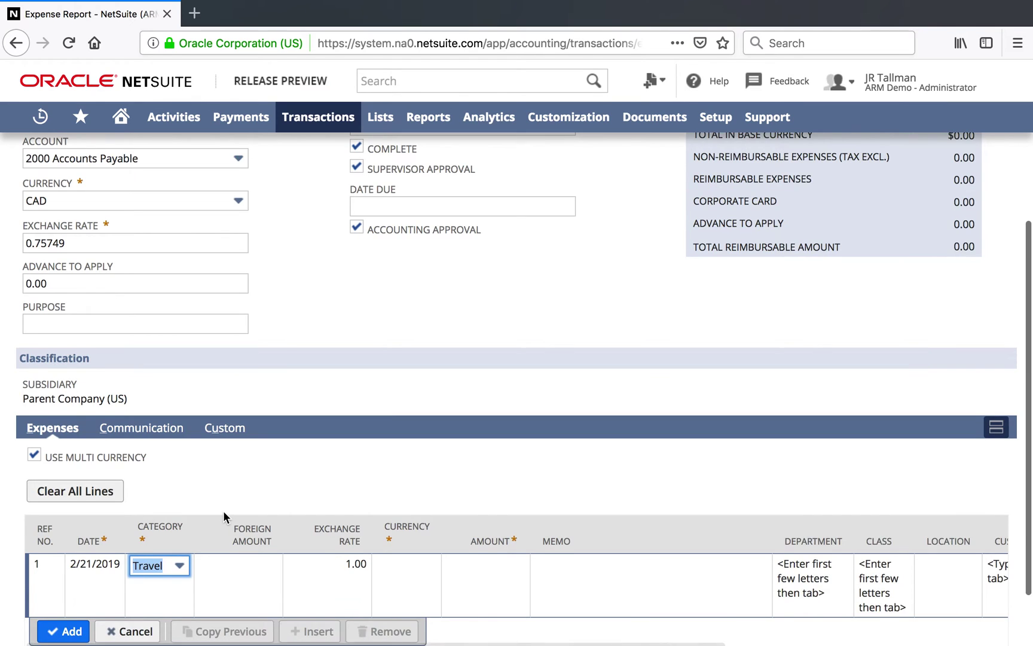
scroll(223, 511, "down", 2)
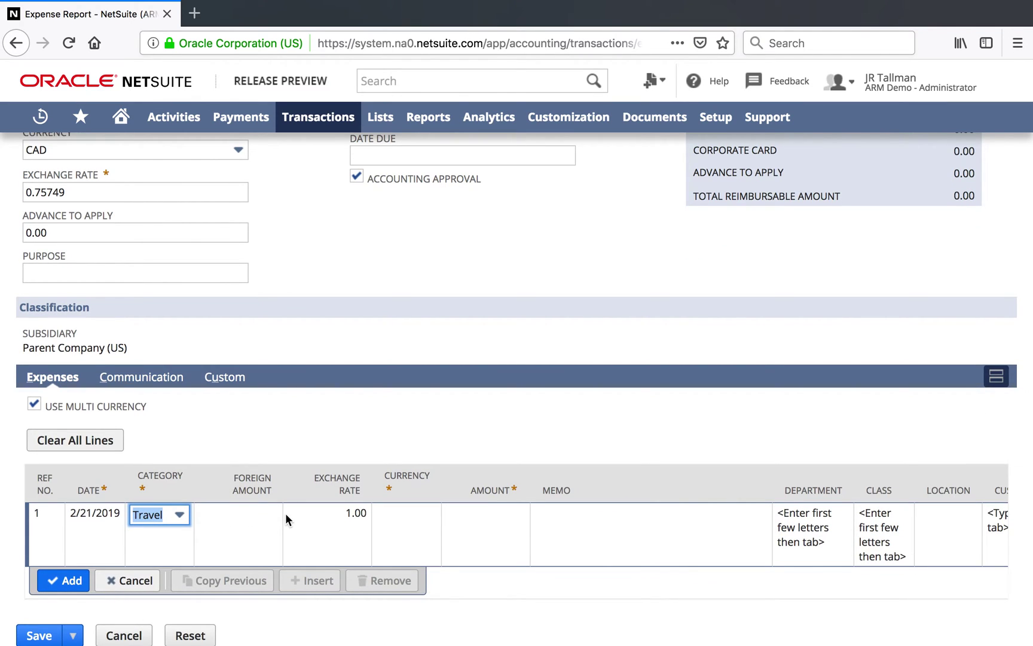
scroll(272, 489, "up", 3)
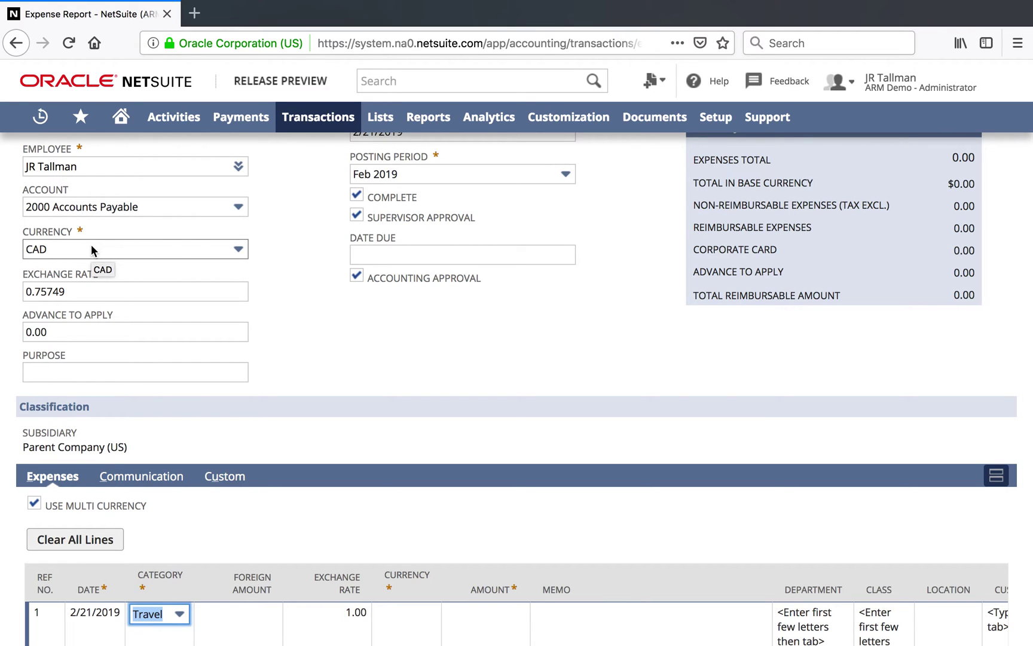
scroll(229, 361, "down", 3)
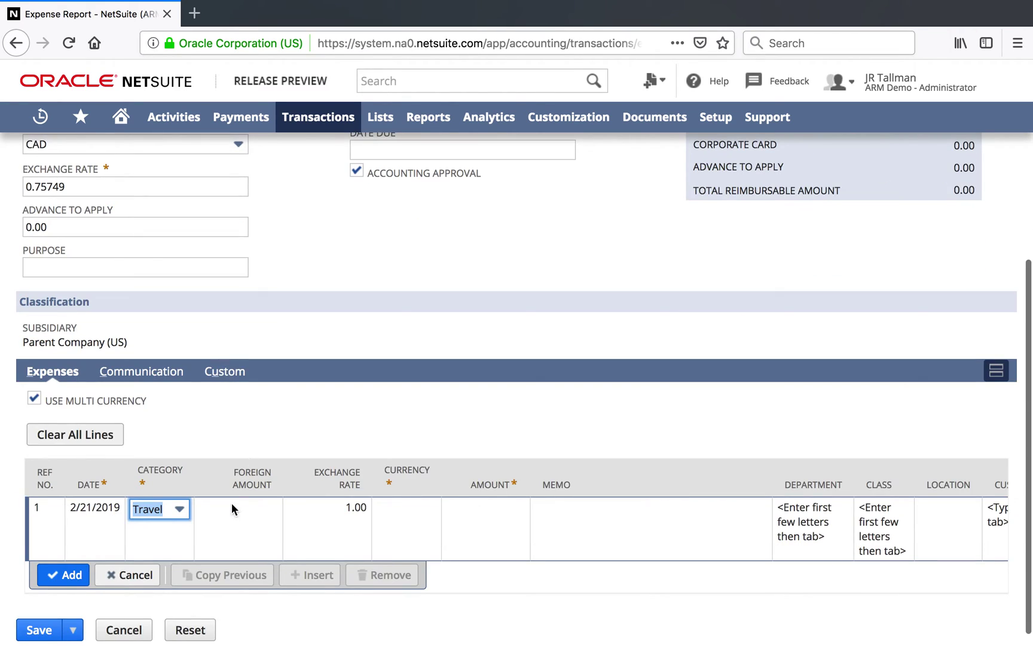
Enter a foreign amount of 500 USD, converting to 660.07, and add the Travel line
left_click(231, 506)
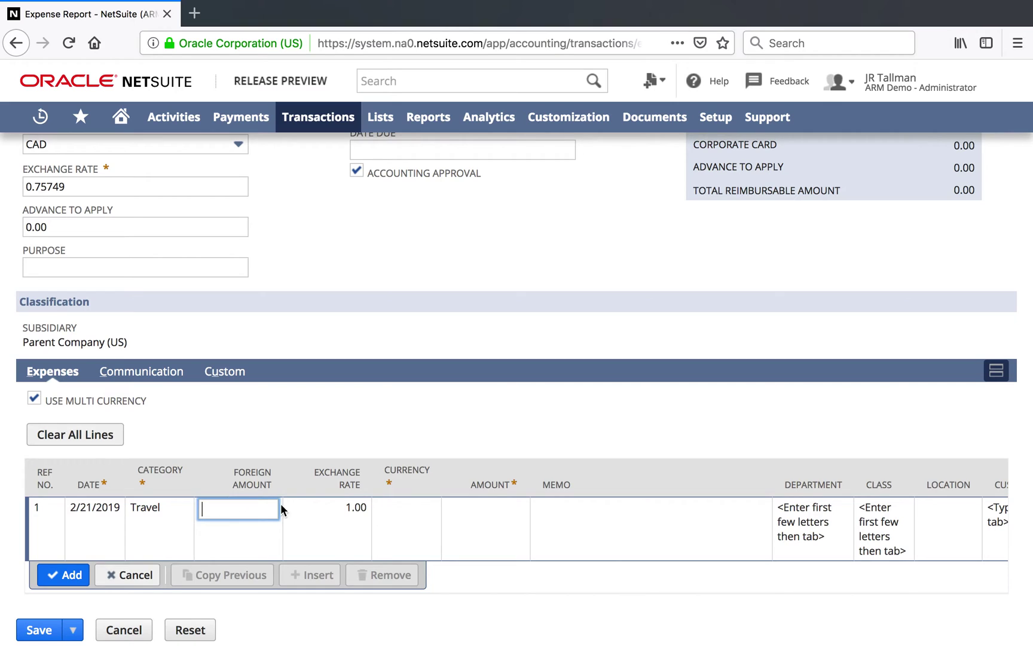
left_click(396, 506)
left_click(401, 513)
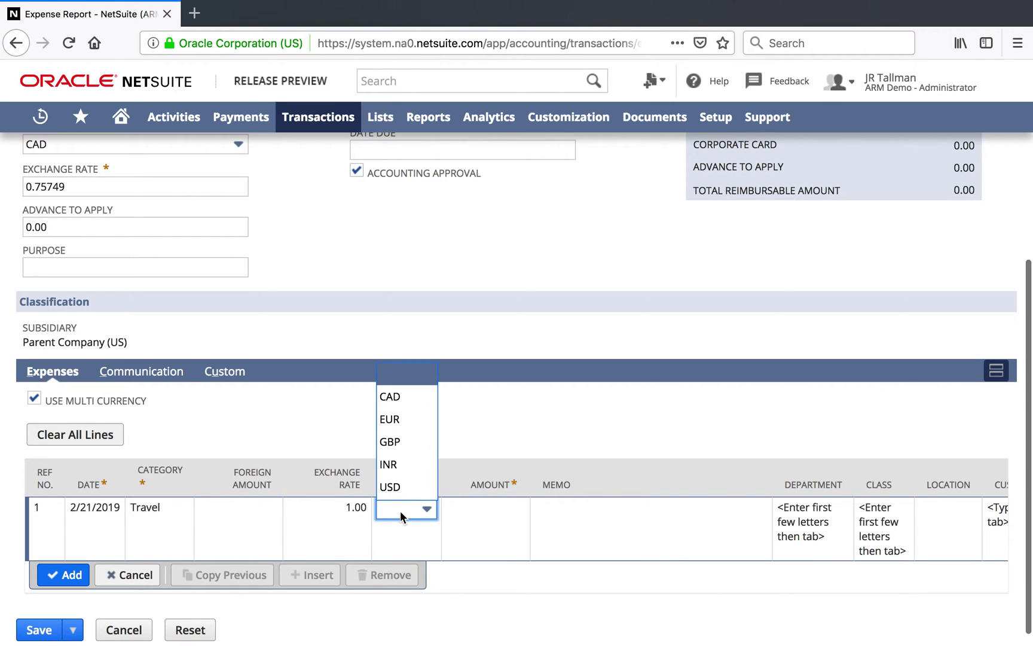
left_click(398, 487)
left_click(255, 517)
type("500")
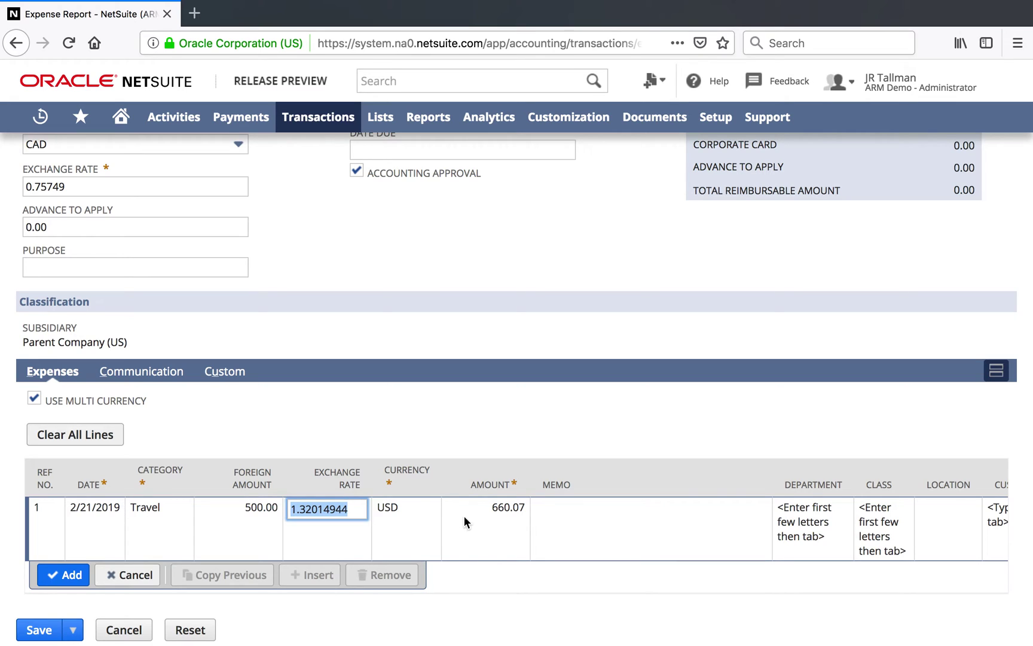
left_click(490, 518)
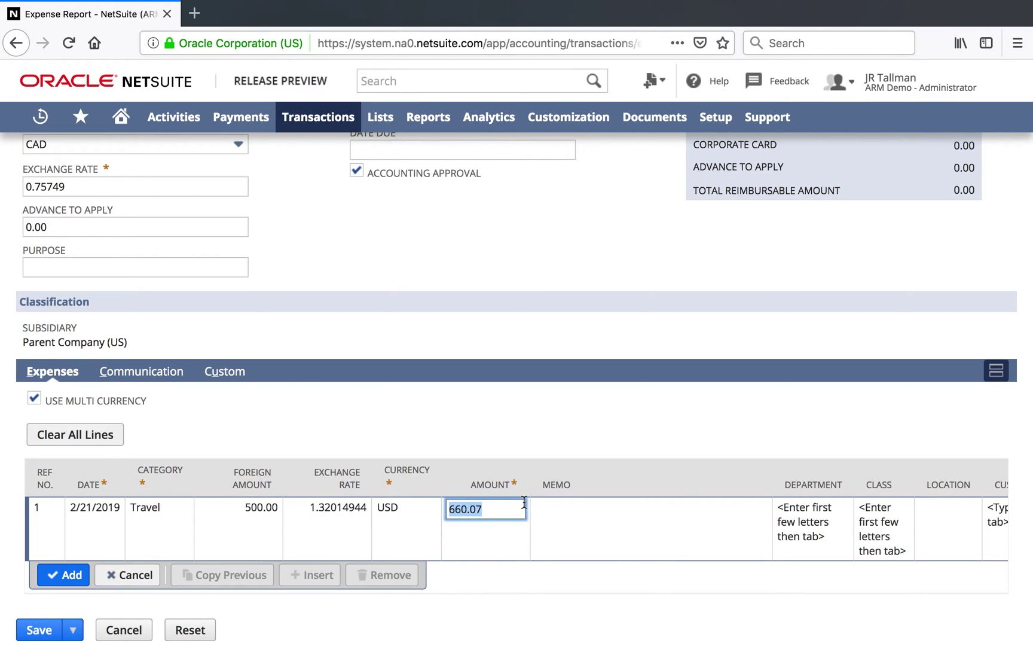
left_click(74, 574)
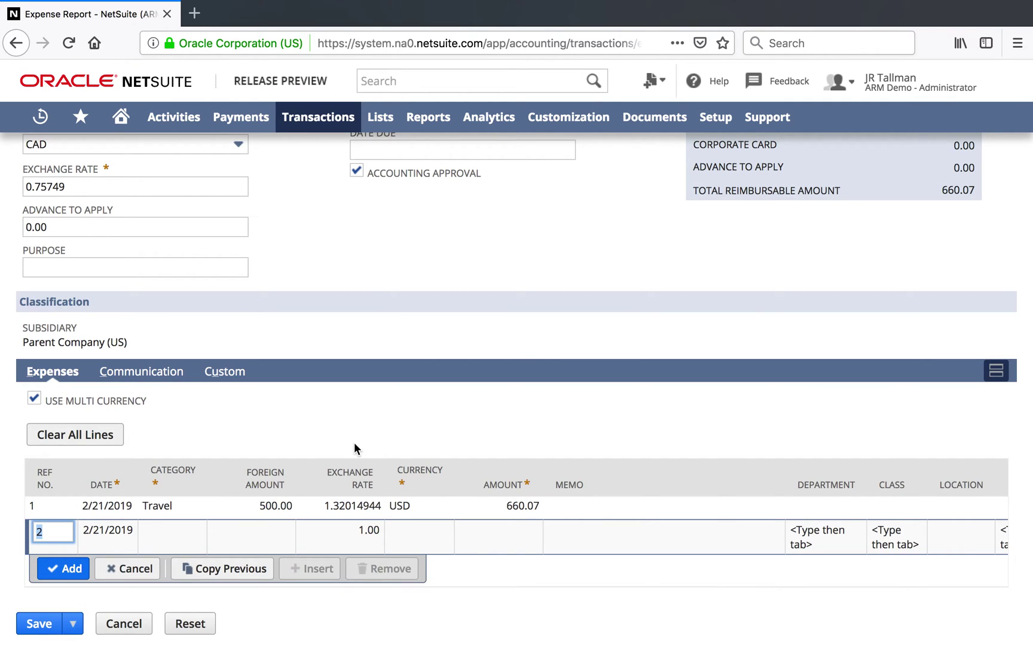
View expense report 12's GL impact: $500.00 crediting Accounts Payable and debiting Income Taxes Payable
scroll(355, 448, "up", 5)
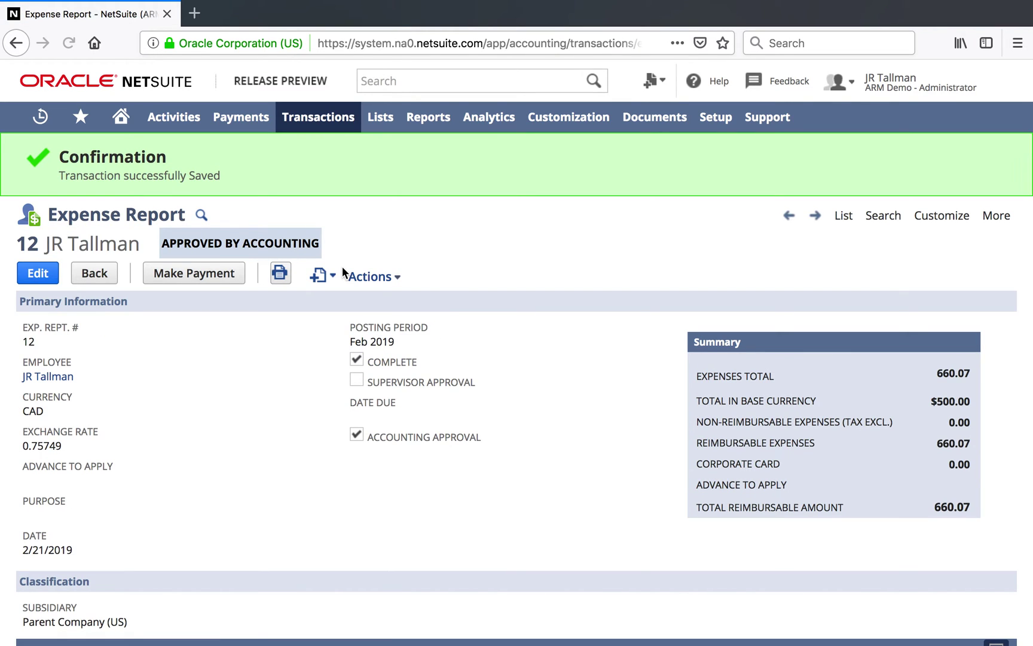
mouse_move(343, 272)
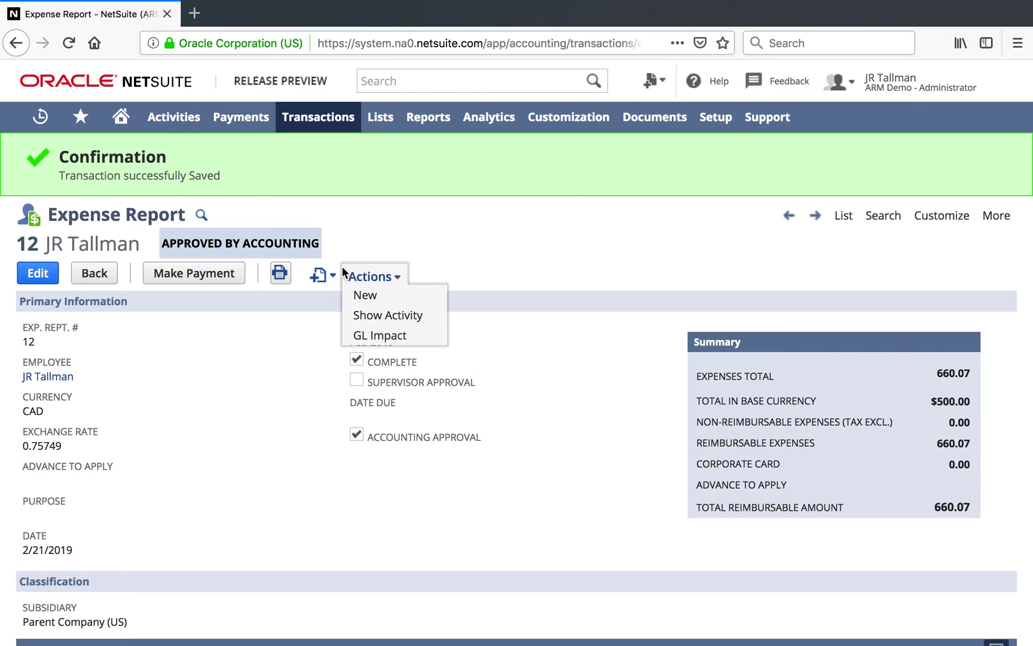
left_click(394, 334)
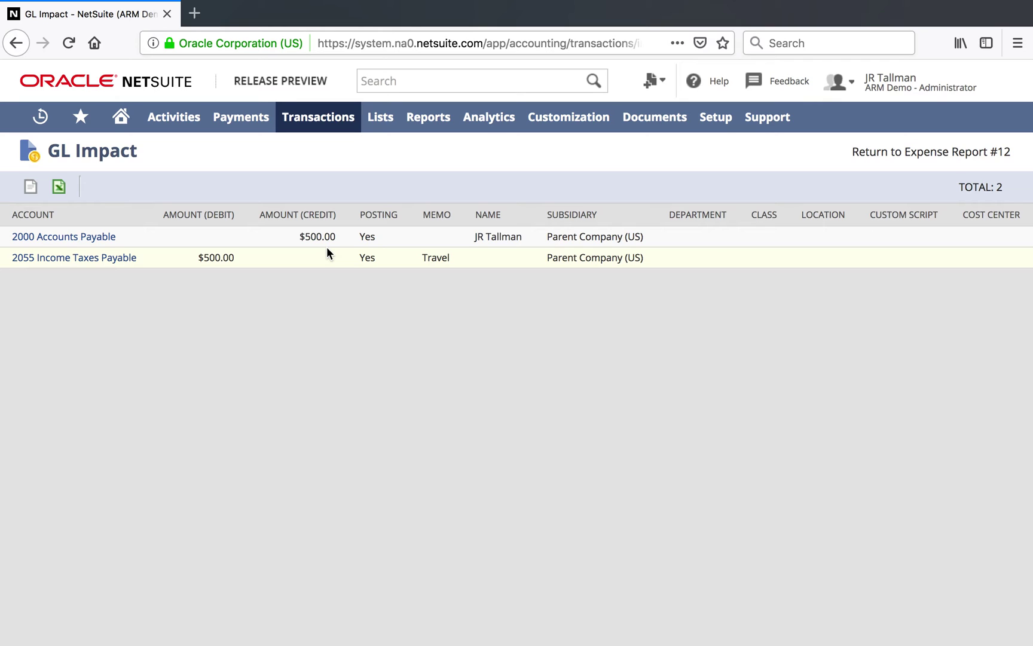
left_click_drag(547, 236, 637, 236)
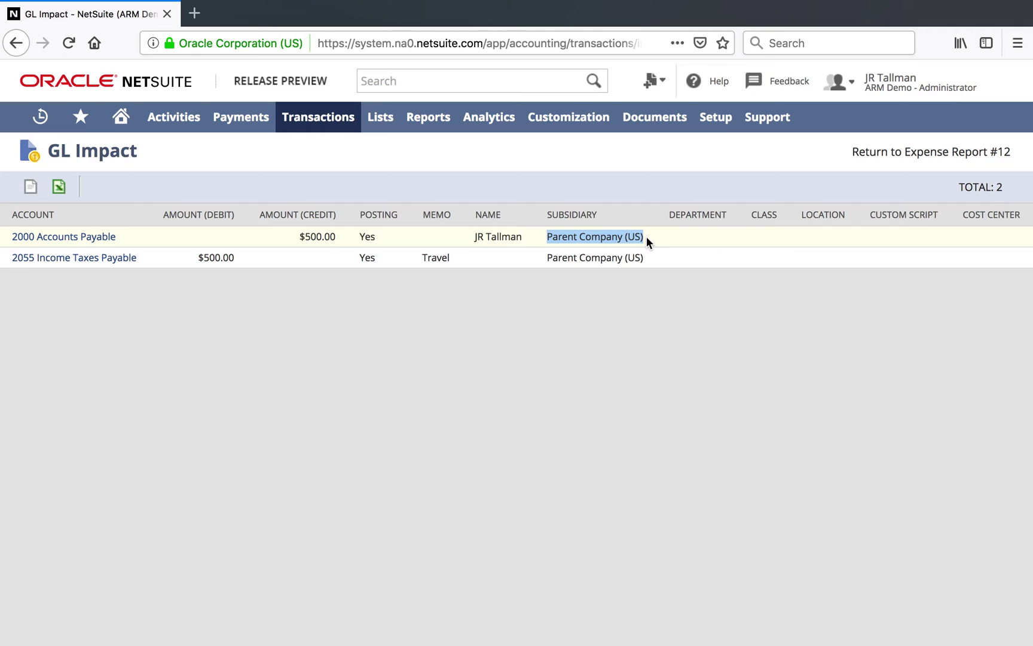
Return to expense report #12 and browse the Transactions > Payables menu without choosing anything
left_click(878, 161)
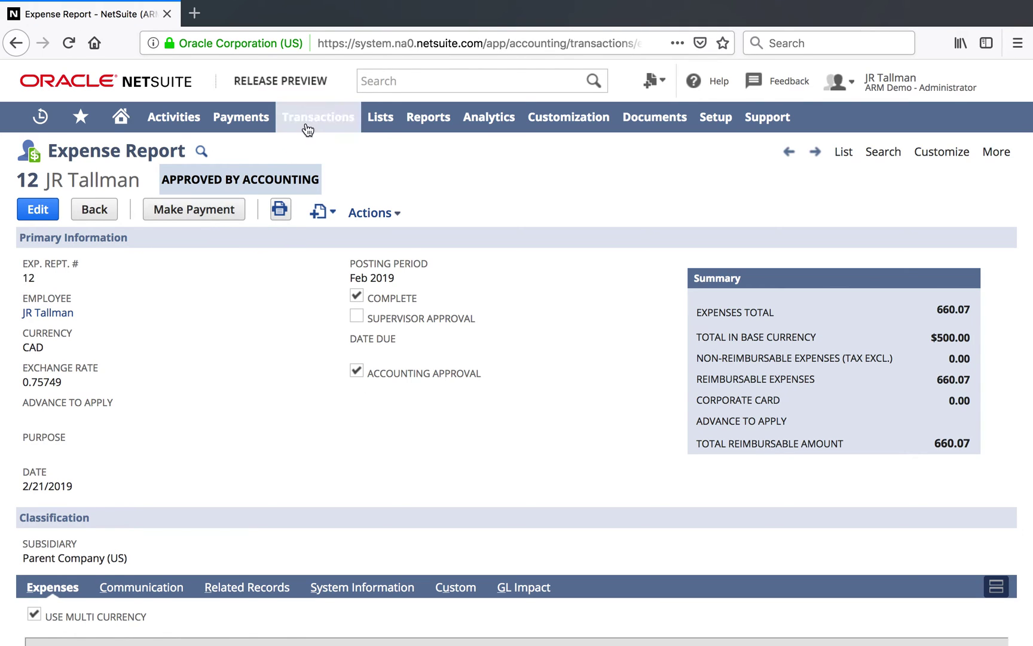
mouse_move(310, 123)
mouse_move(333, 236)
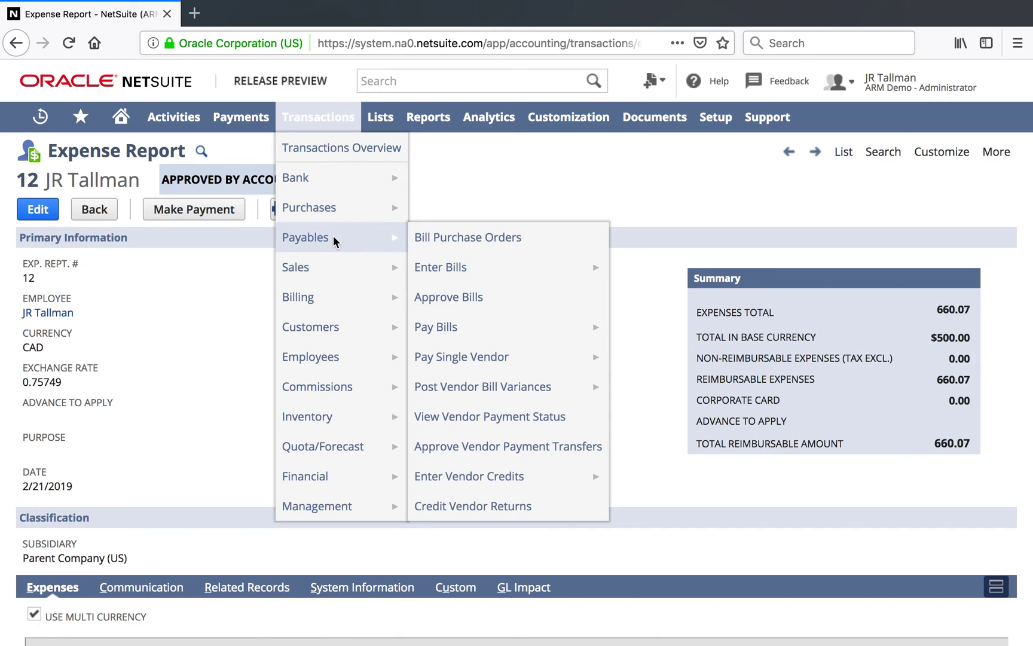
mouse_move(499, 358)
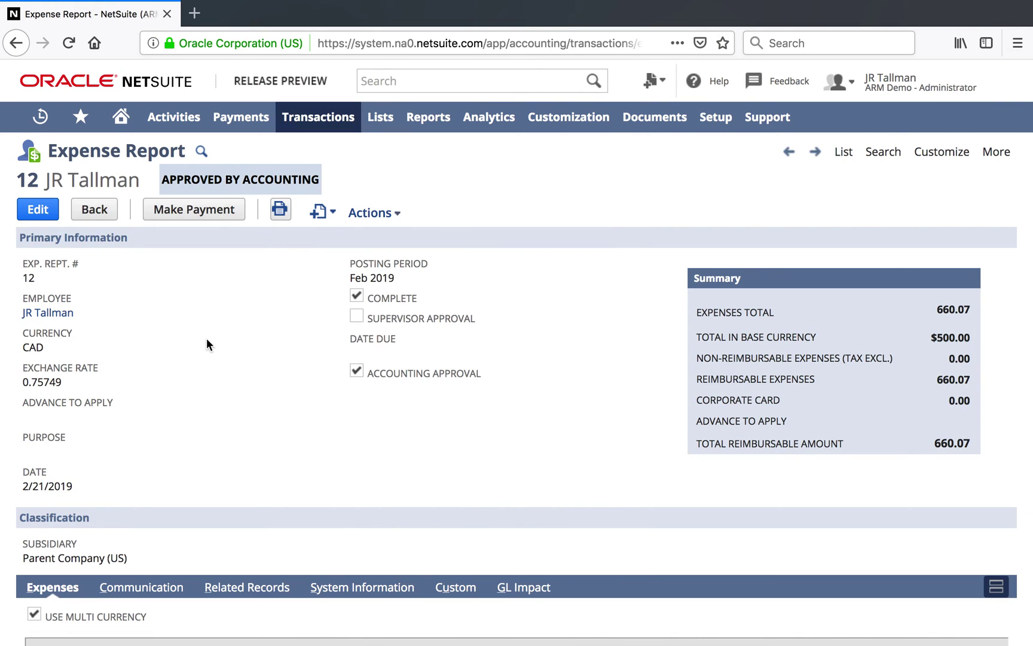
Make a payment on expense report 12 and review its 660.07 CAD Apply line from 1000 Checking
left_click(188, 214)
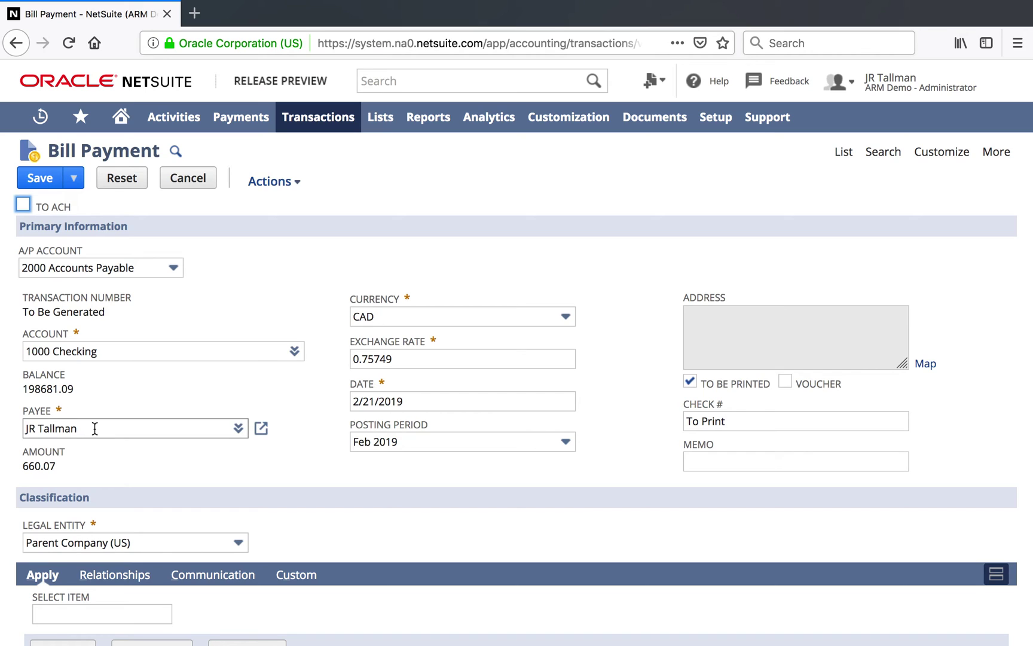
scroll(138, 422, "down", 2)
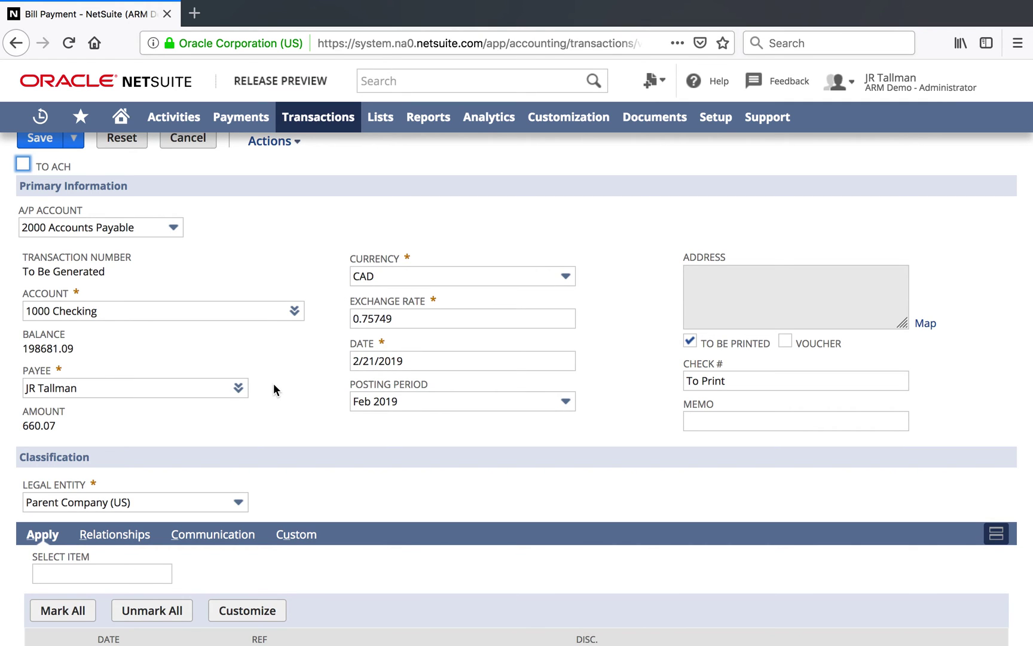
scroll(274, 385, "down", 2)
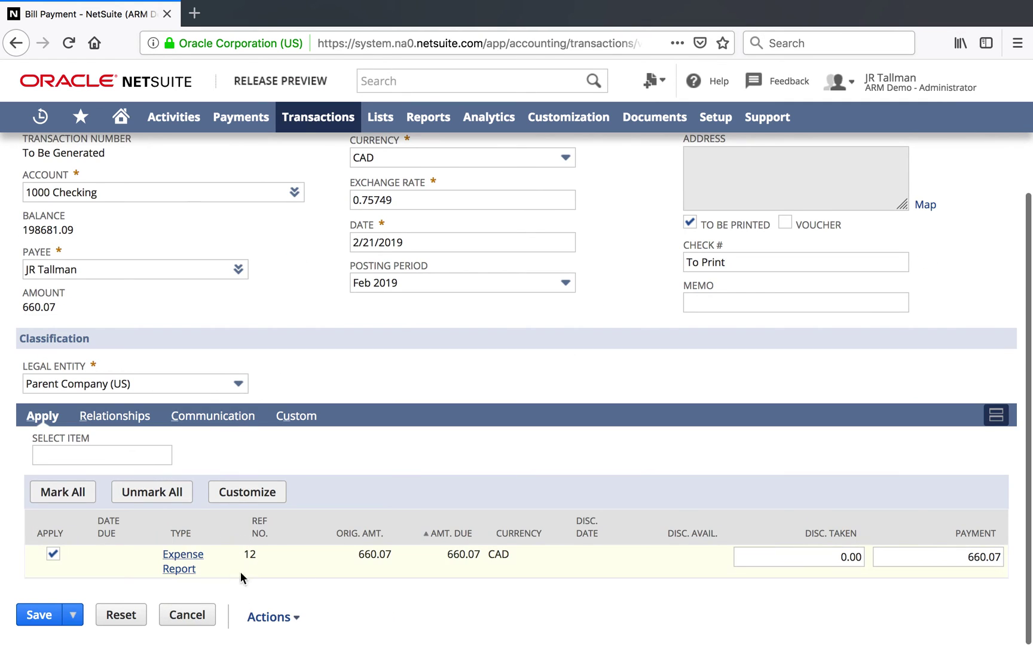
left_click_drag(511, 557, 499, 559)
scroll(499, 559, "up", 2)
Try USD as the payment currency, accept the warning, then revert to CAD at 0.75749
left_click(440, 274)
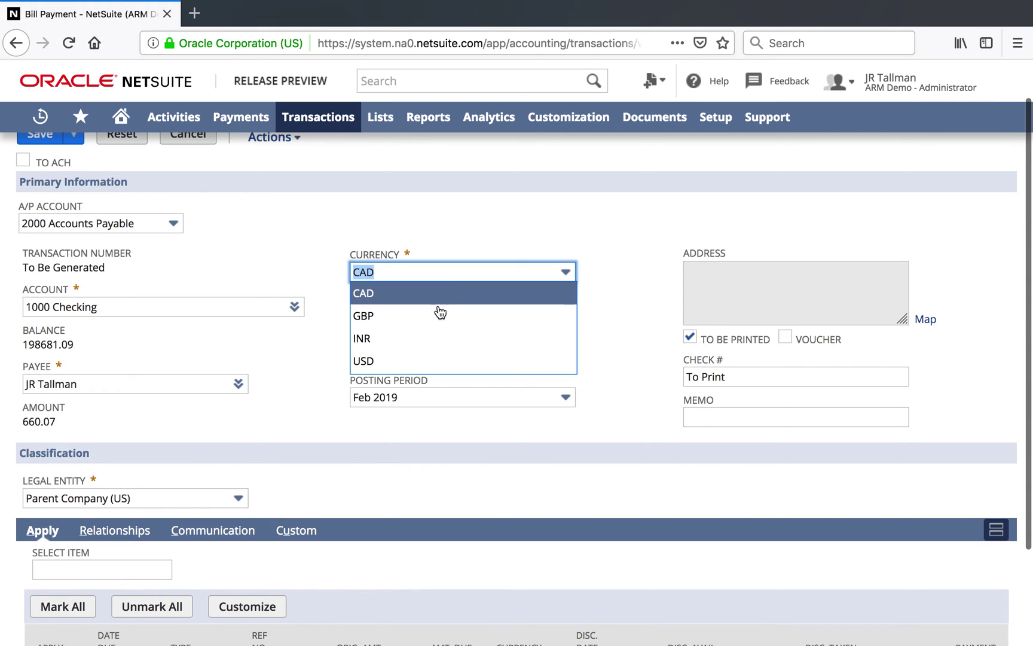
left_click(412, 359)
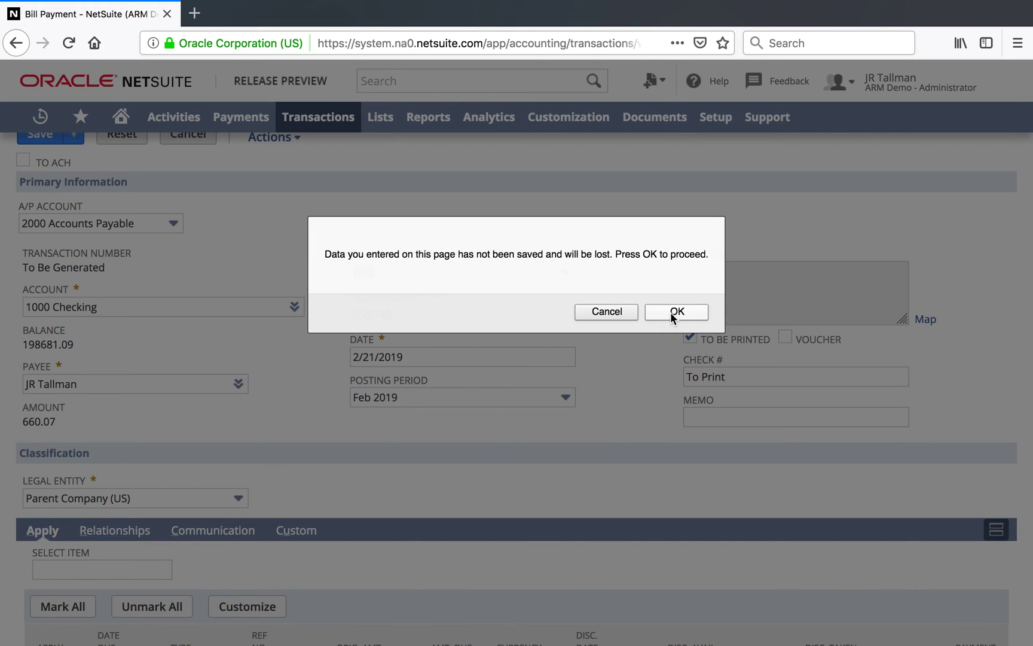
left_click(672, 313)
scroll(671, 313, "down", 2)
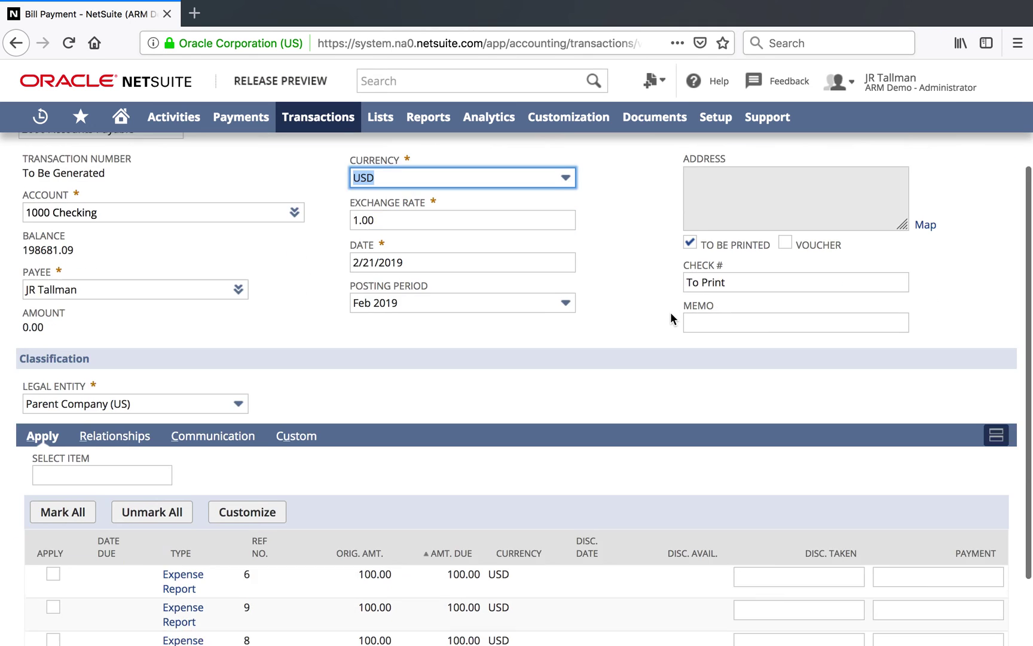
scroll(670, 313, "down", 1)
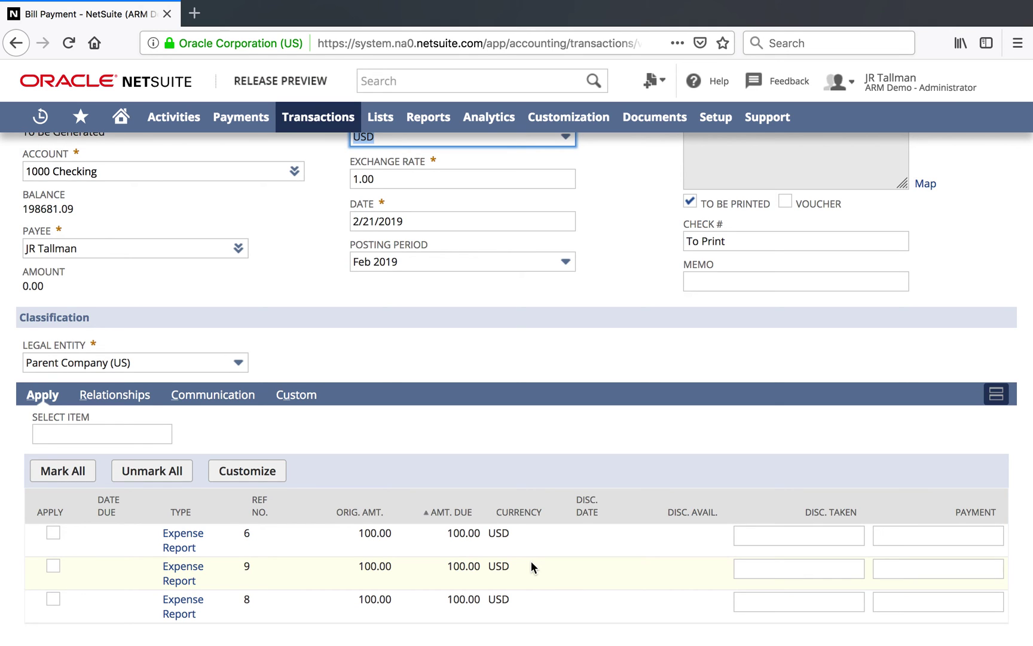
scroll(509, 326, "up", 3)
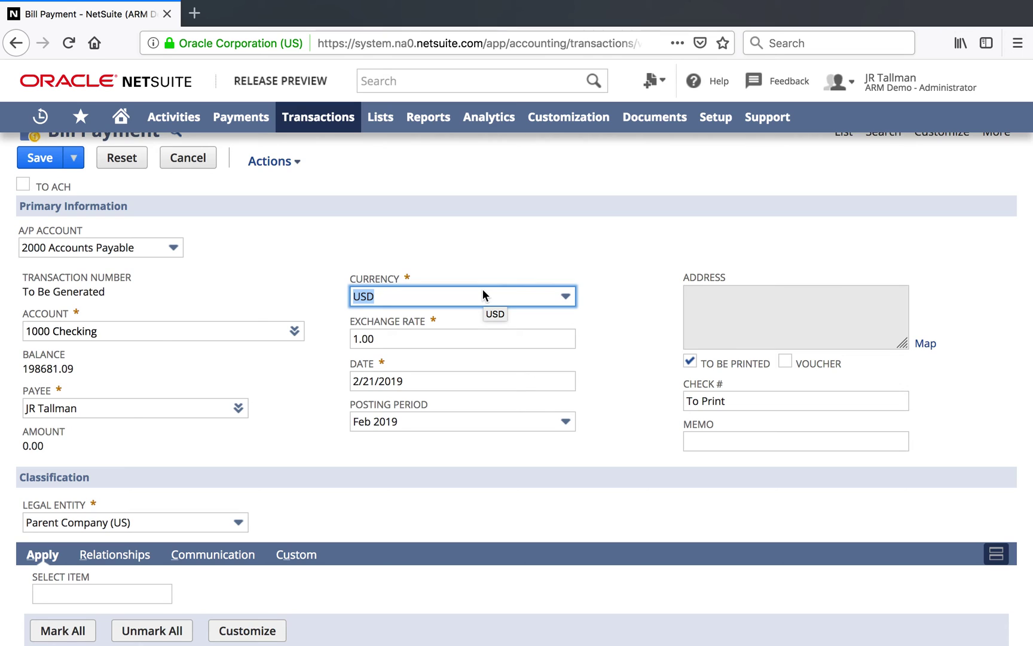
left_click(483, 294)
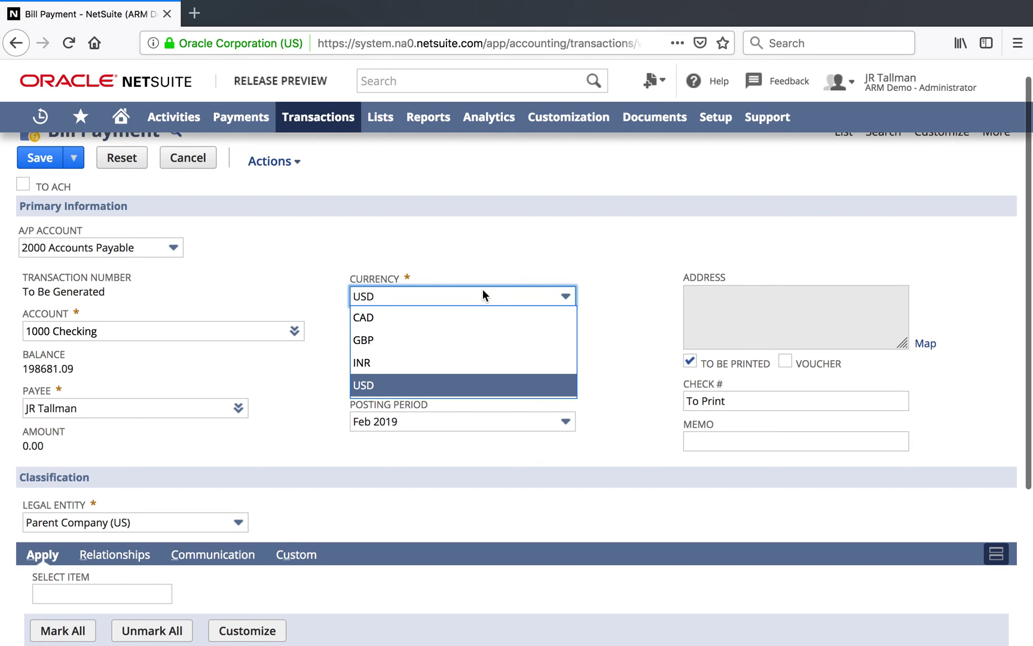
left_click(467, 324)
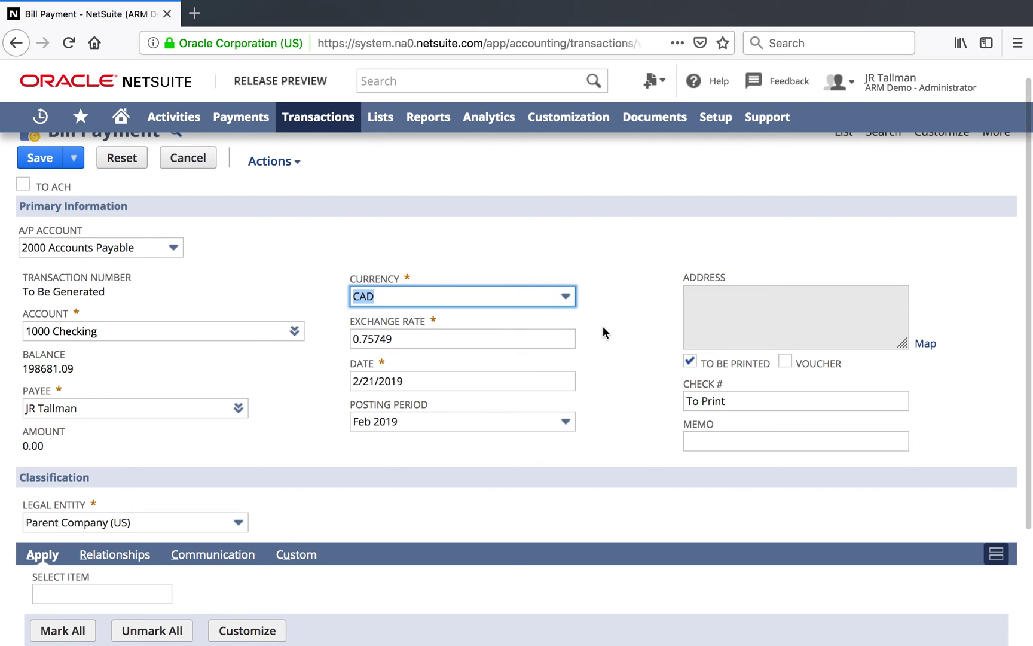
scroll(603, 327, "down", 5)
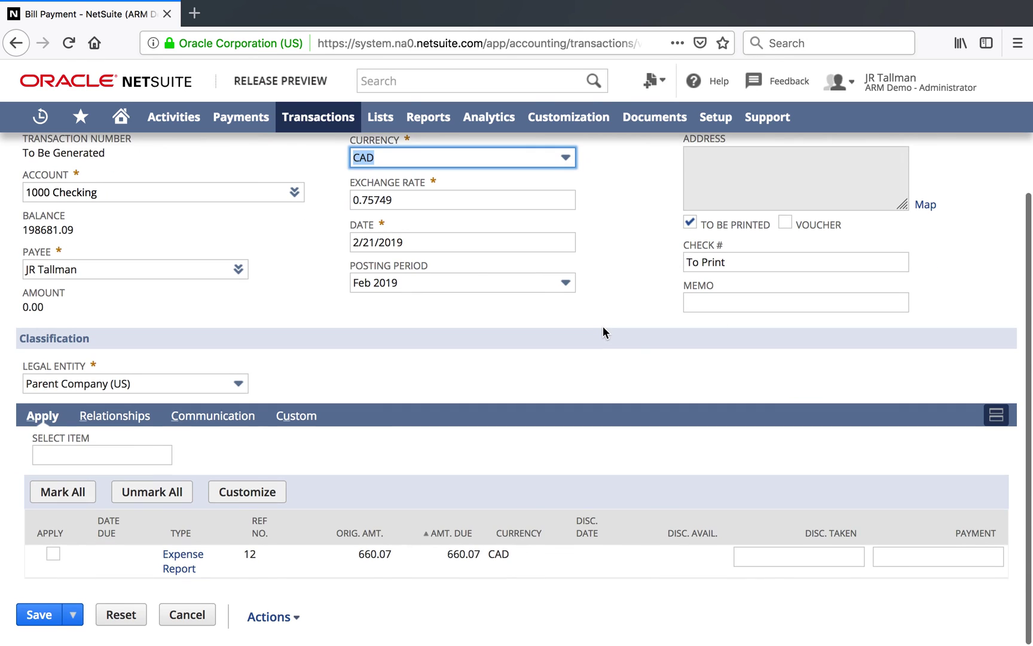
Apply the payment to Expense Report 12 and save it as bill payment 24 for 660.07 CAD
left_click(52, 554)
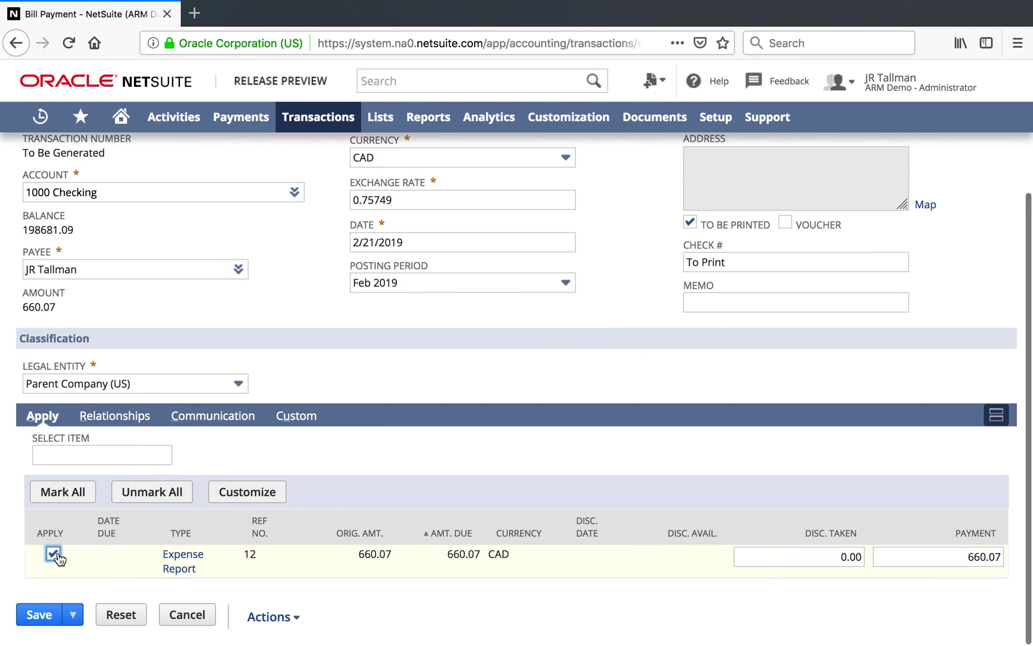
scroll(213, 424, "up", 4)
scroll(213, 419, "up", 1)
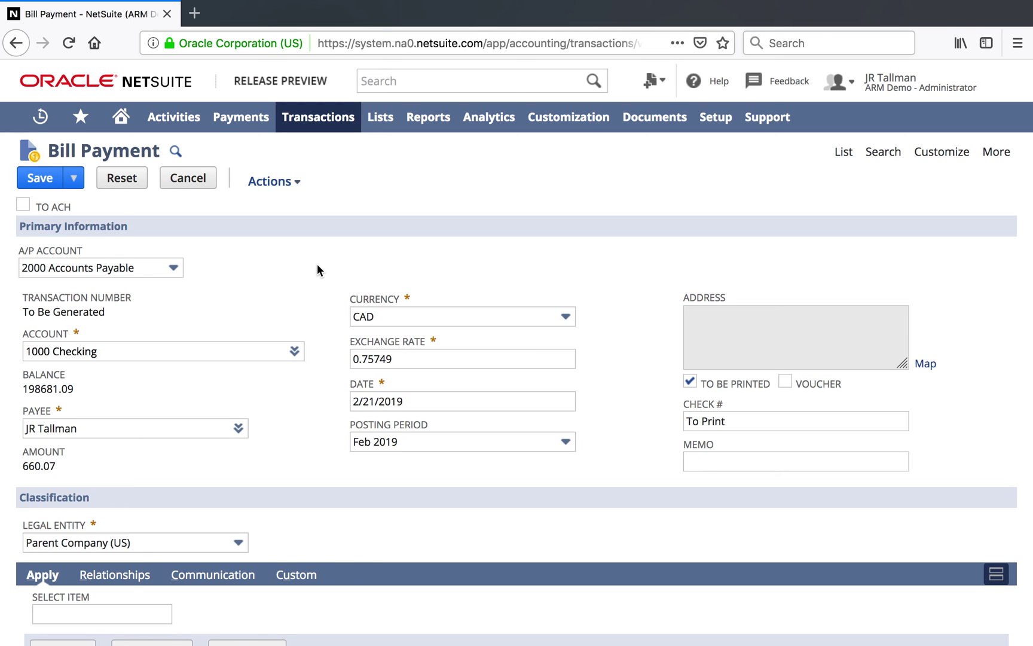
scroll(318, 269, "down", 5)
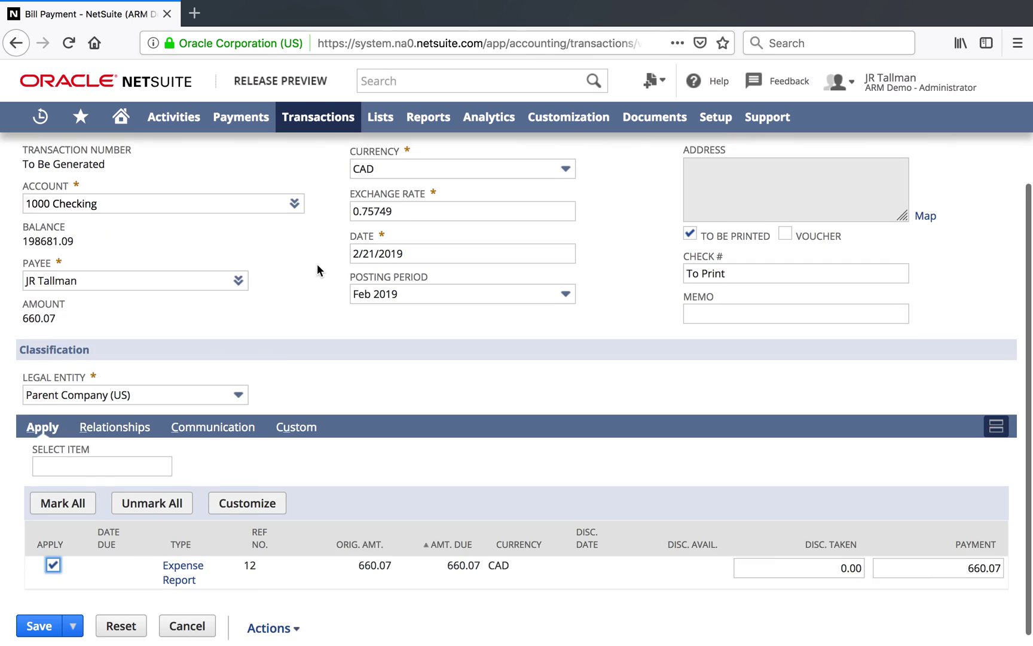
left_click(40, 614)
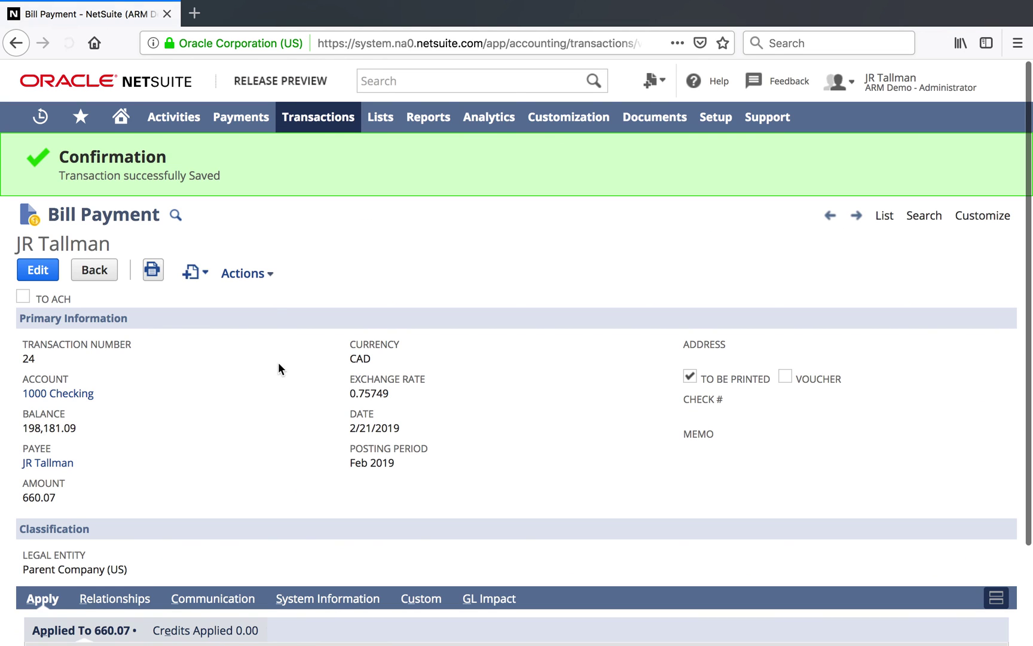
Show bill payment 24's GL impact and highlight the 500.00 credit to 1000 Checking
left_click(253, 271)
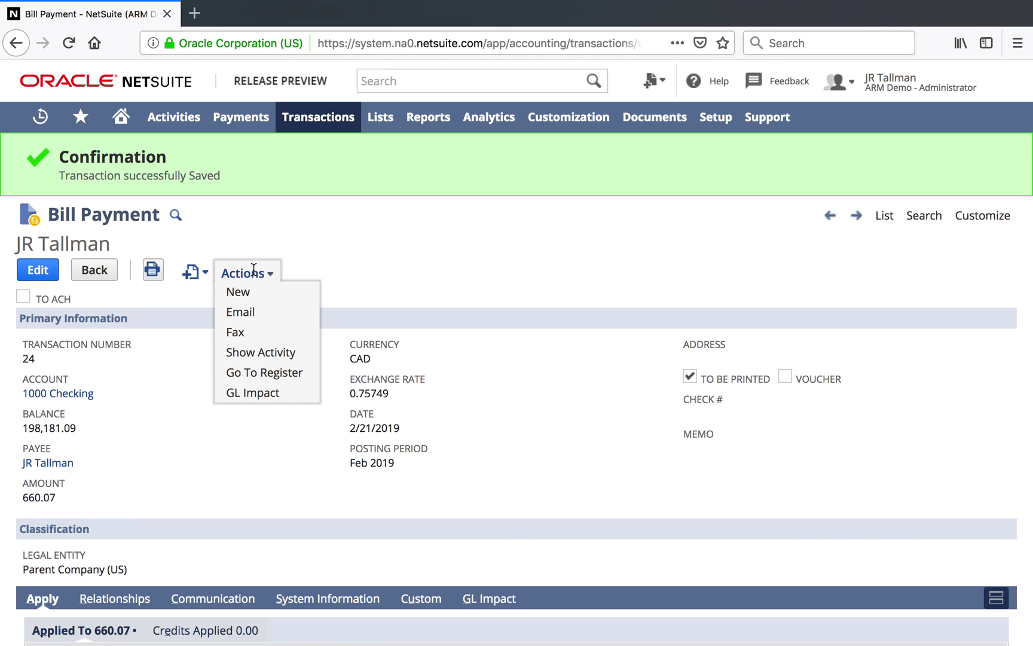
left_click(253, 392)
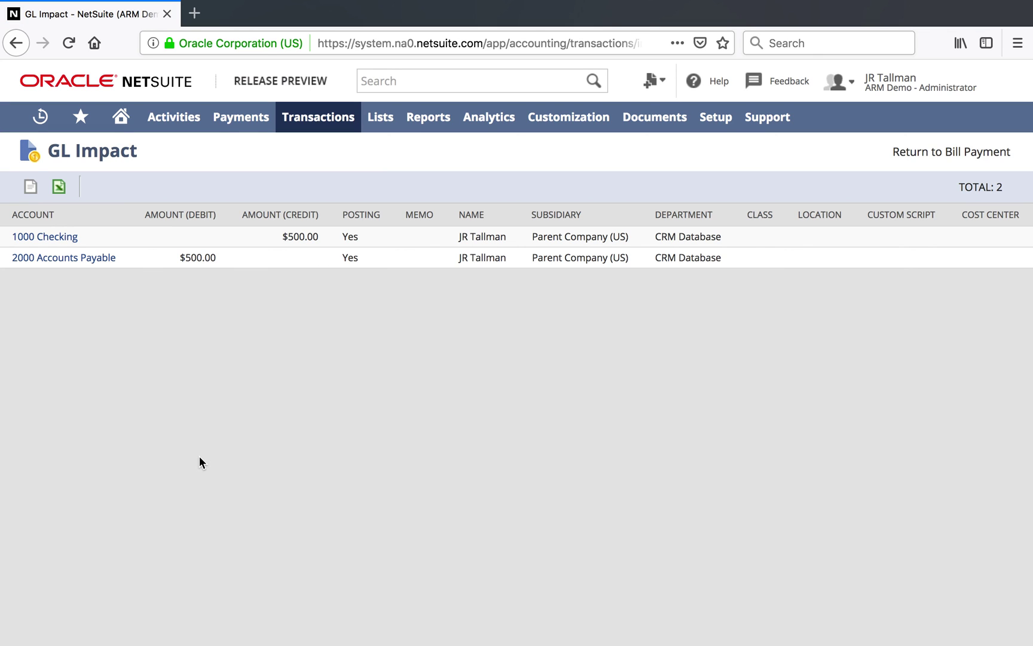
left_click_drag(321, 237, 288, 239)
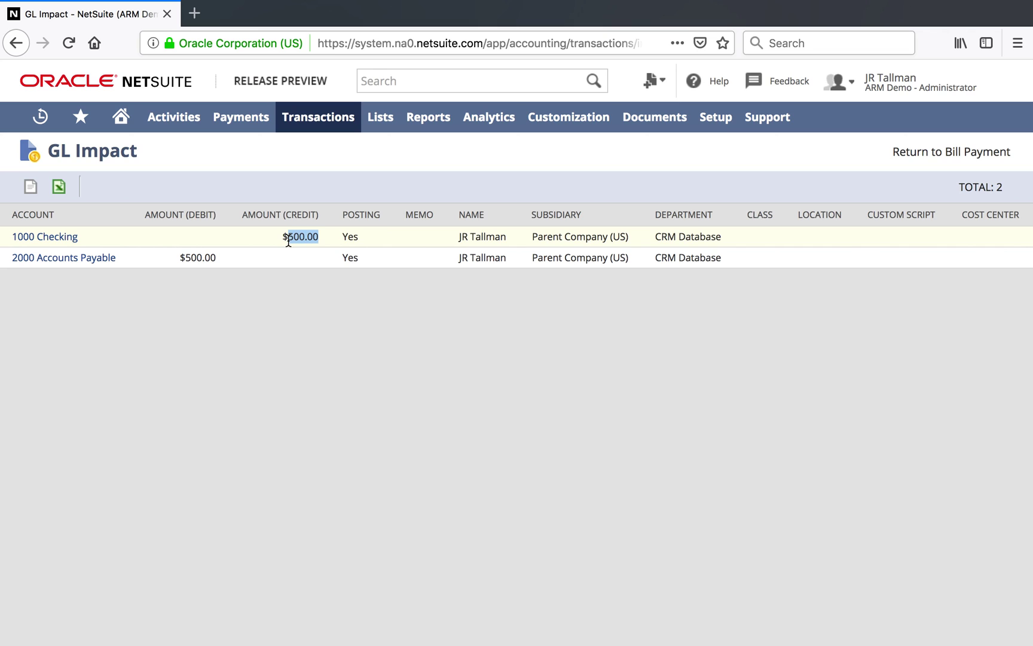